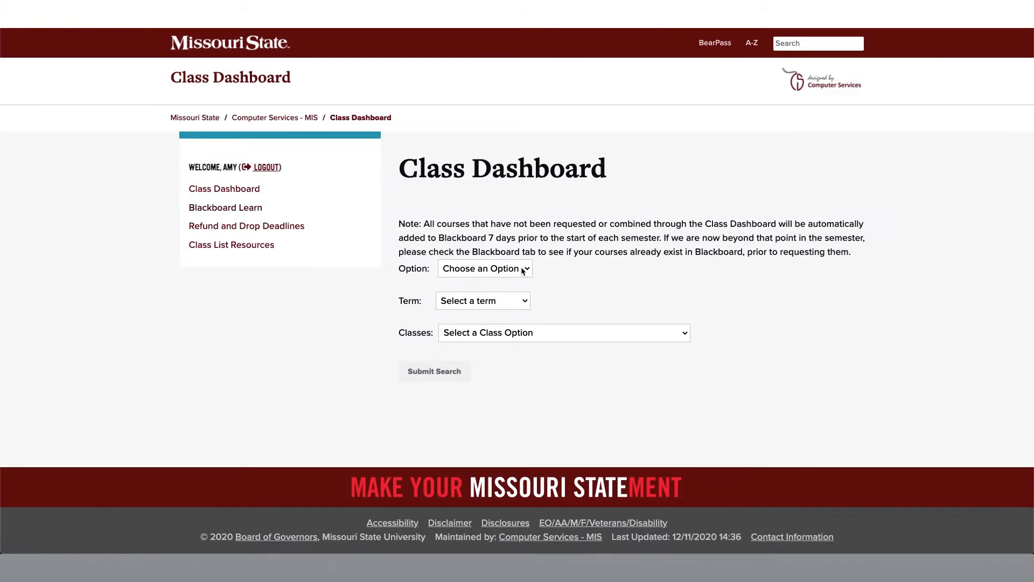
# - Run a class search with the option Blackboard, term Spring 2021 and classes set to View My Classes
pyautogui.click(527, 269)
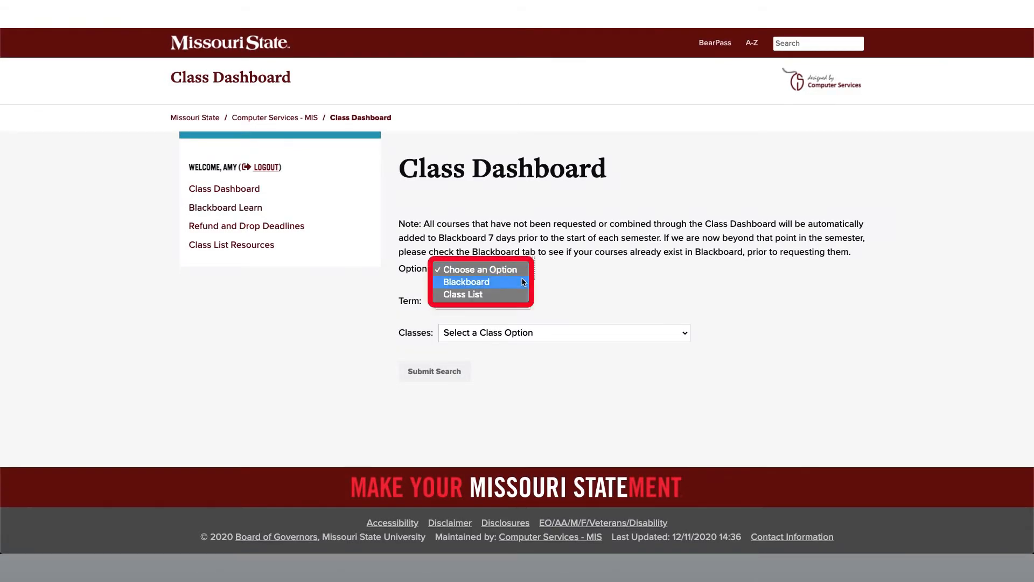
pyautogui.click(523, 282)
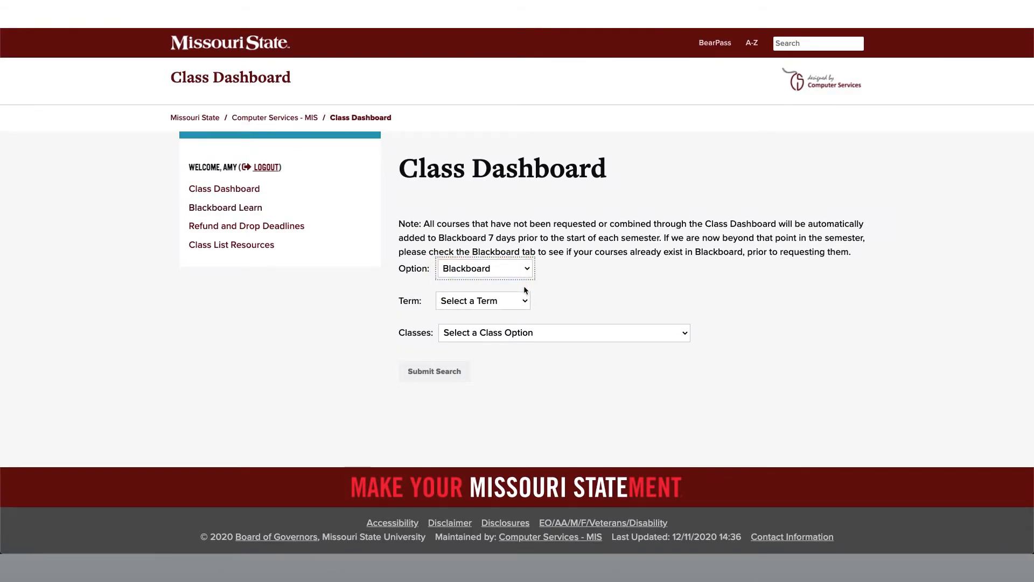
pyautogui.click(526, 301)
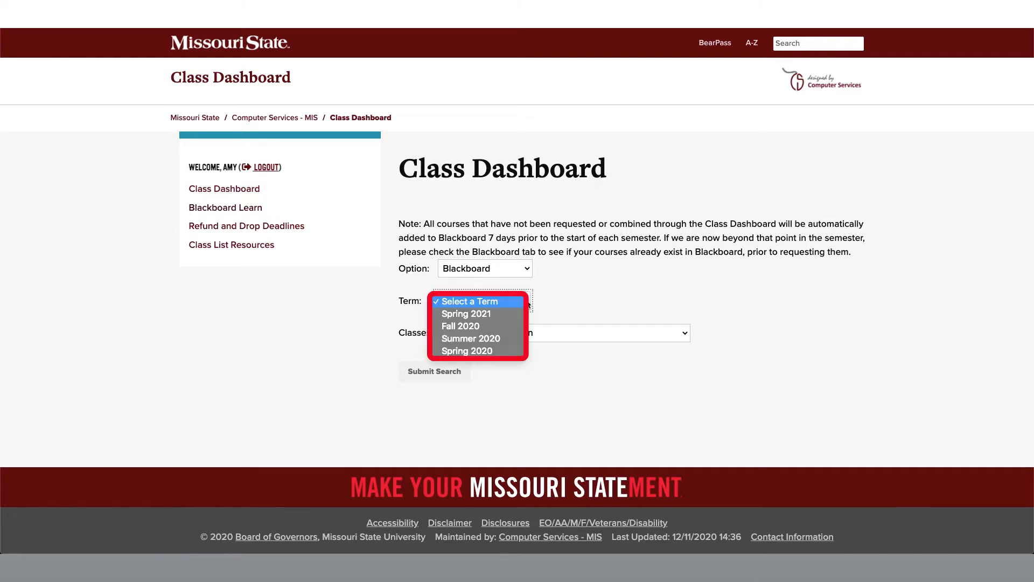
pyautogui.click(521, 313)
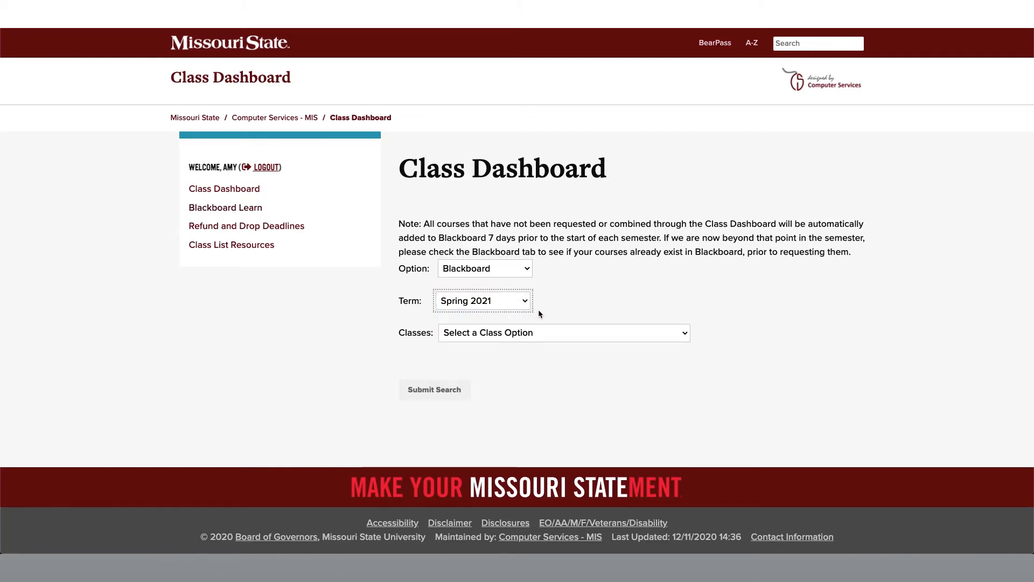
pyautogui.click(539, 314)
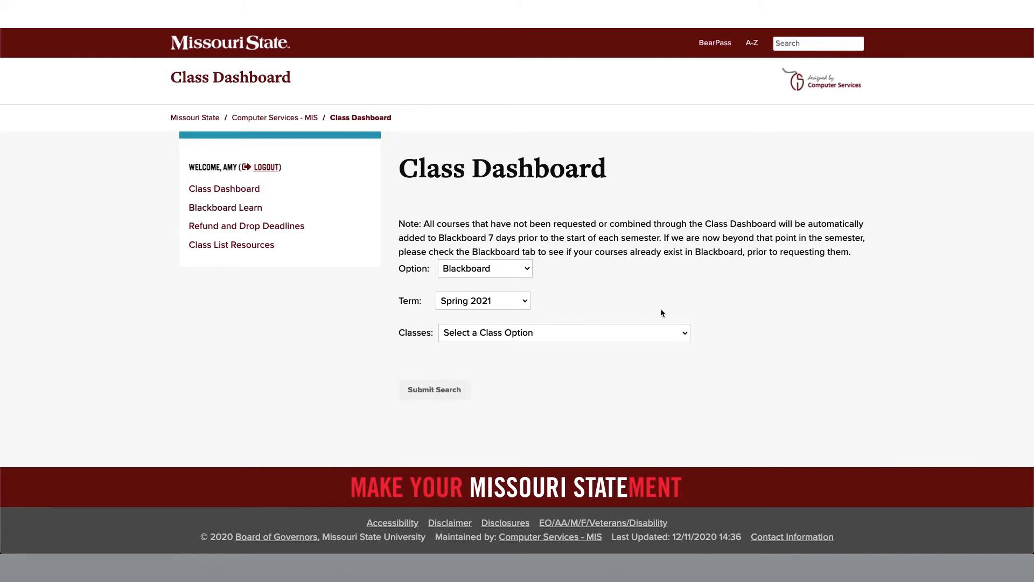
pyautogui.click(687, 333)
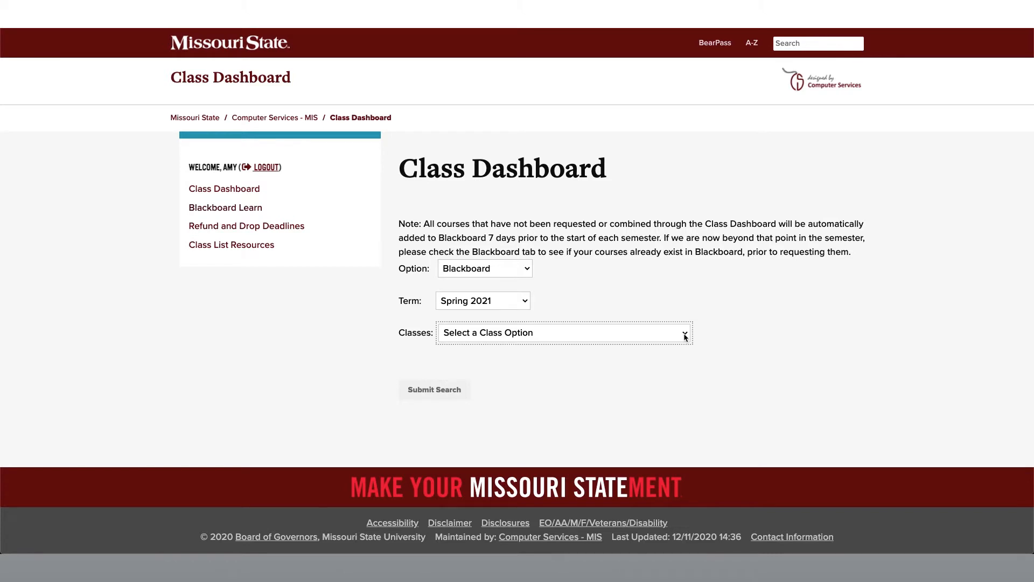
pyautogui.click(676, 346)
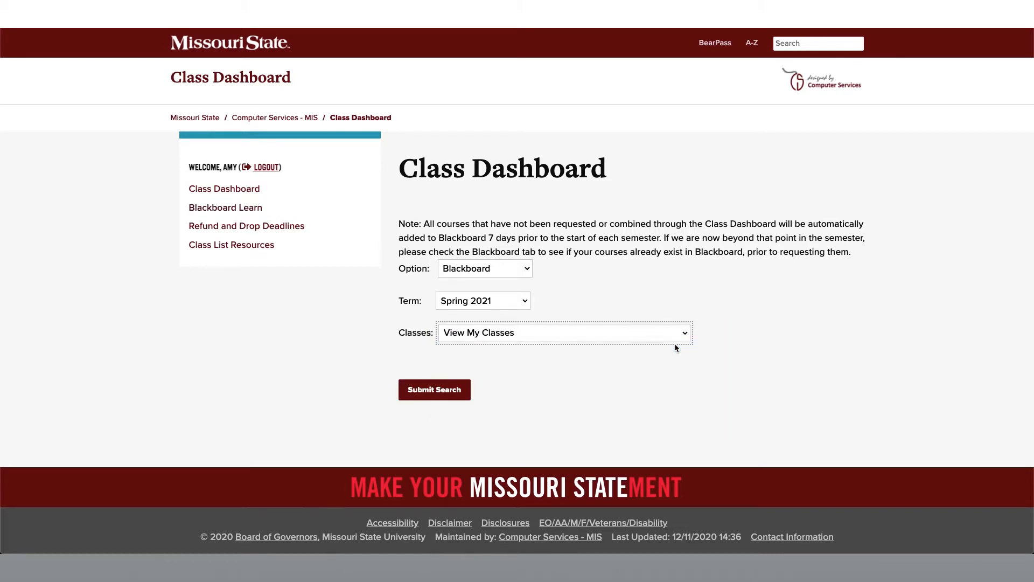
pyautogui.click(448, 396)
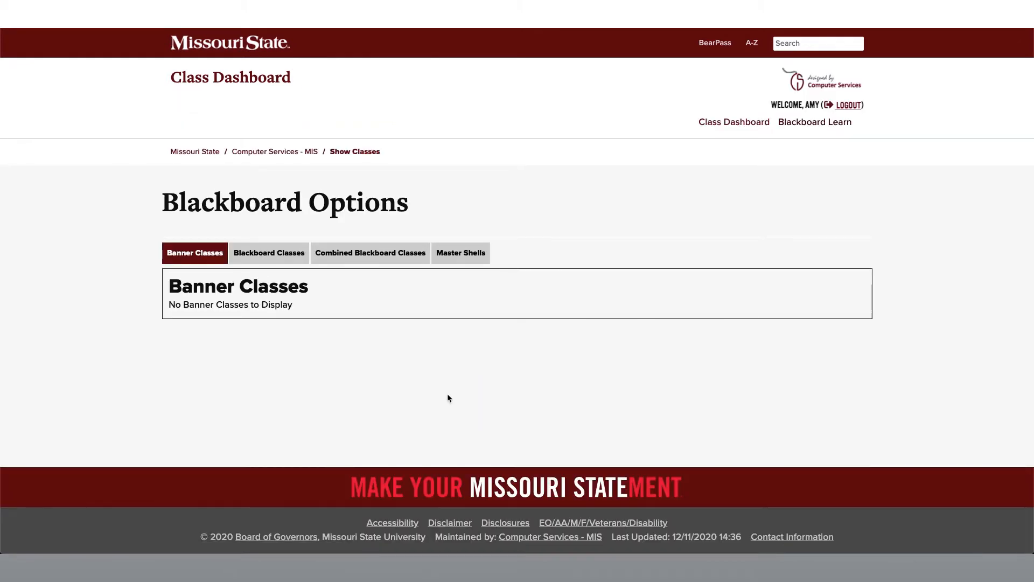
# - Start creating a master course shell and set its Master Shell Course ID to CRM383
pyautogui.click(473, 261)
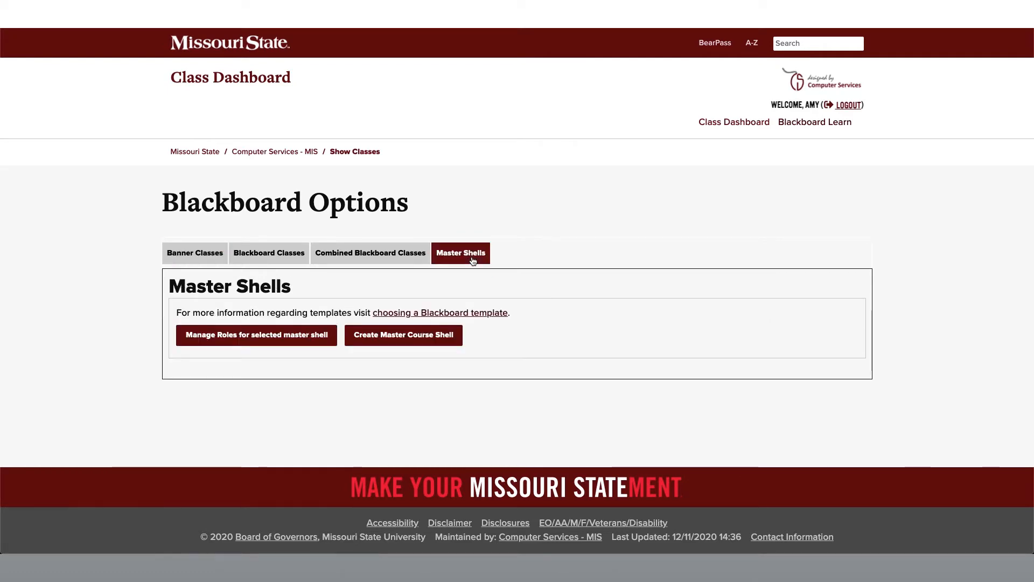
pyautogui.click(433, 343)
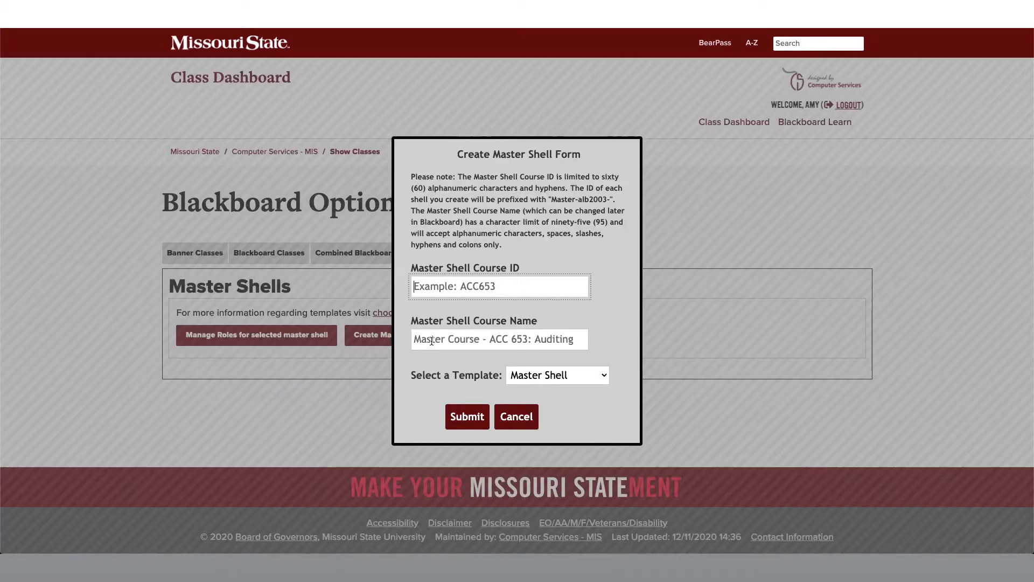
pyautogui.click(439, 285)
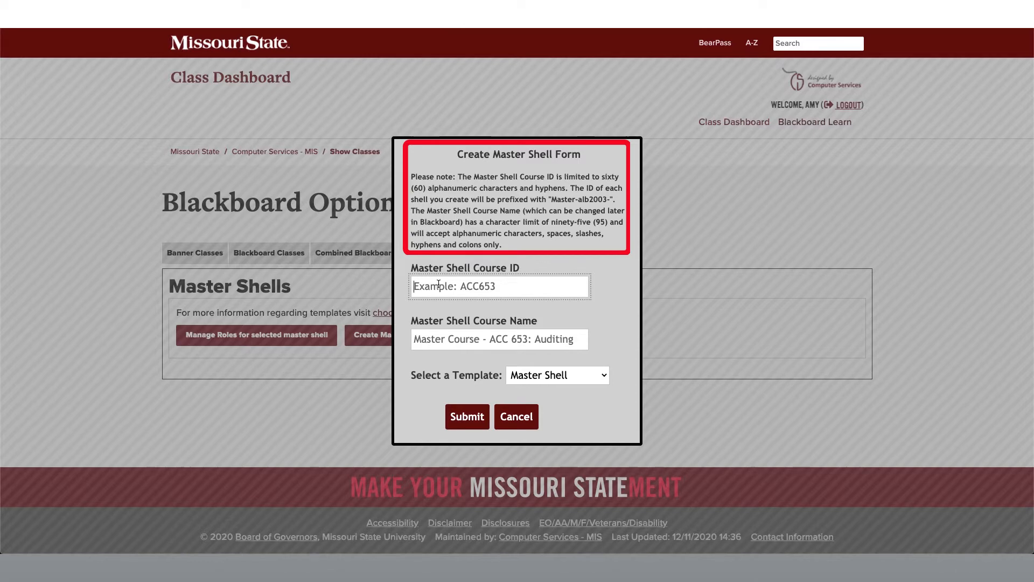
pyautogui.write('C')
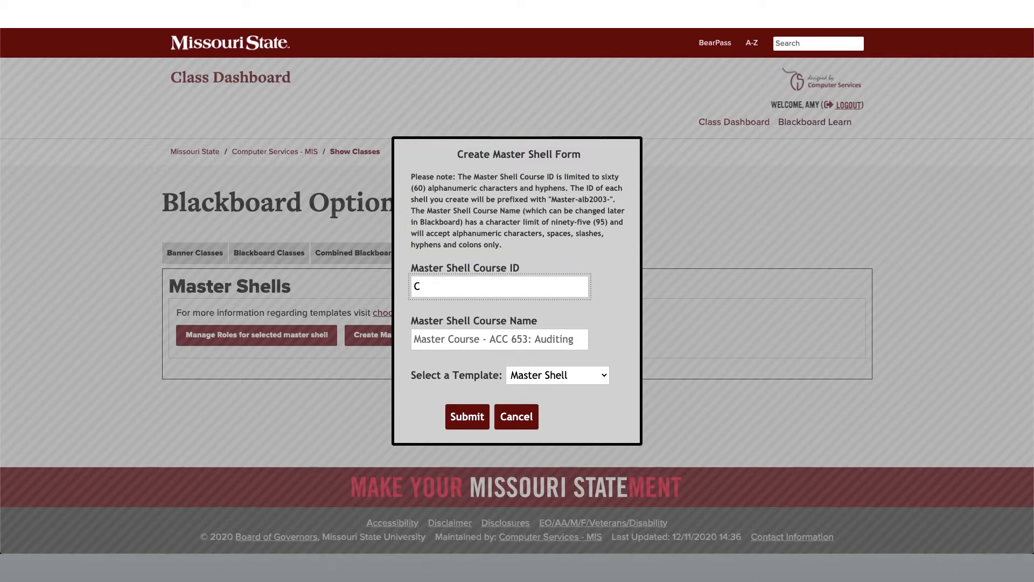
pyautogui.write('RM383')
# - Enter "Master Course - CRM383" as the Master Shell Course Name
pyautogui.click(425, 338)
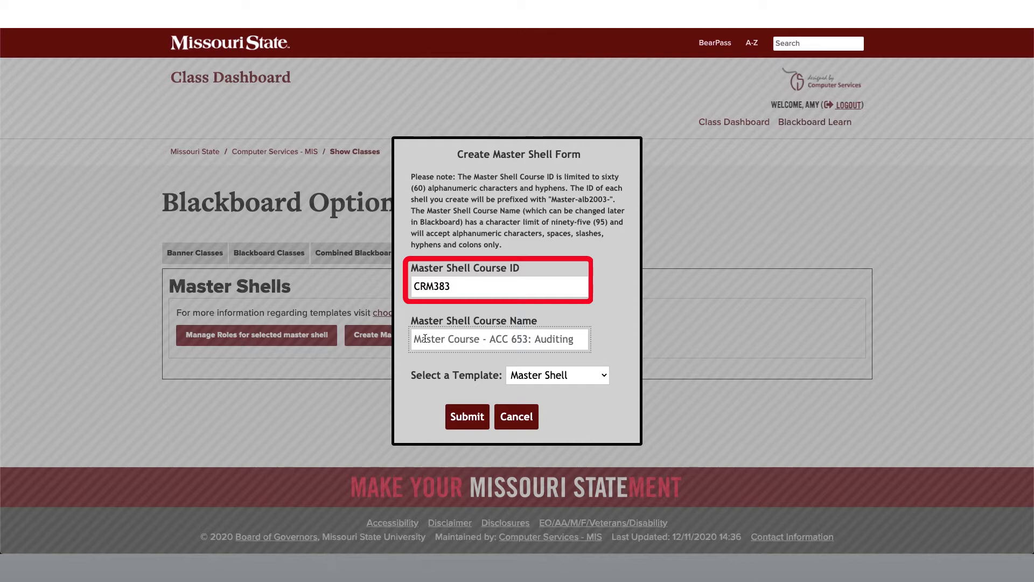
pyautogui.write('CR')
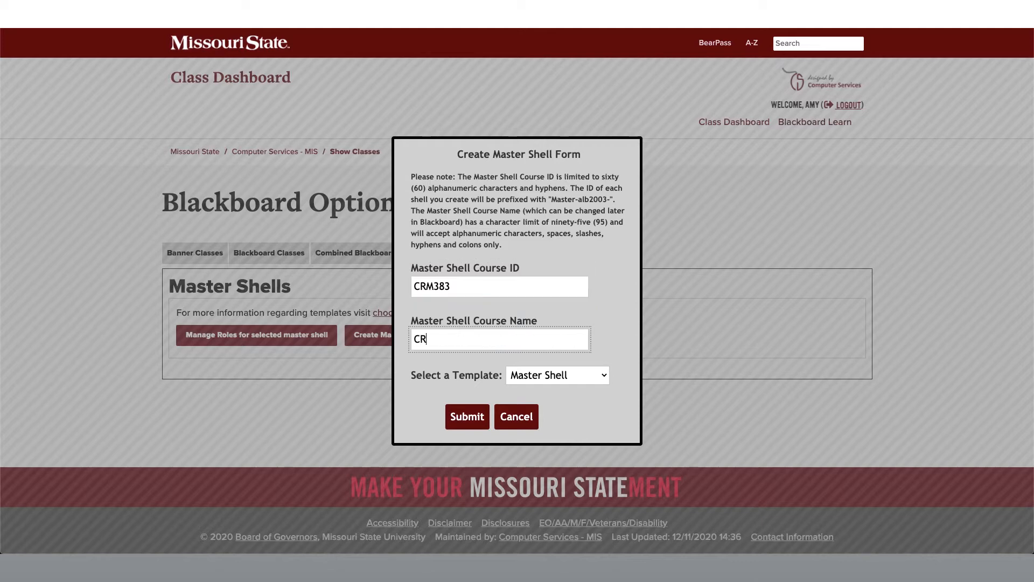
pyautogui.write('M383')
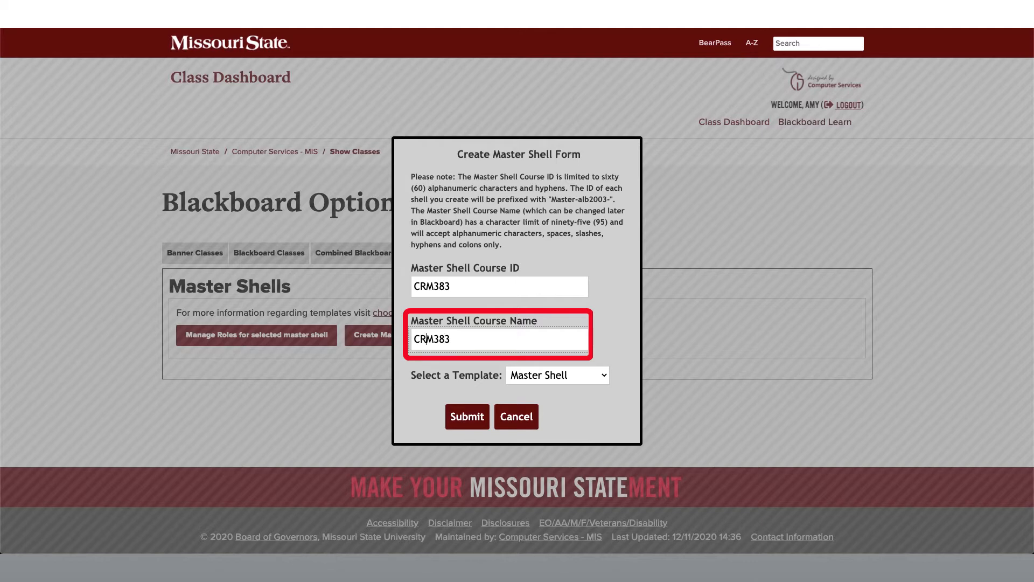
pyautogui.press('Left')
pyautogui.press('Left')
pyautogui.write('Master')
pyautogui.write(' Cour')
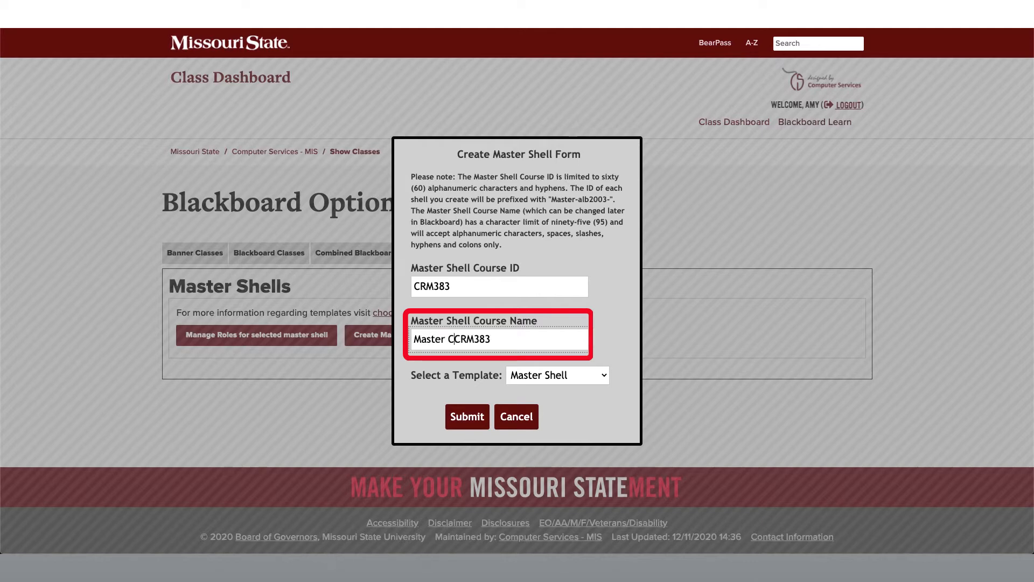
pyautogui.write('se 0')
pyautogui.press('BackSpace')
pyautogui.write('-')
# - Append ": Criminal Minds" to the Master Shell Course Name and keep the Master Shell template
pyautogui.click(528, 338)
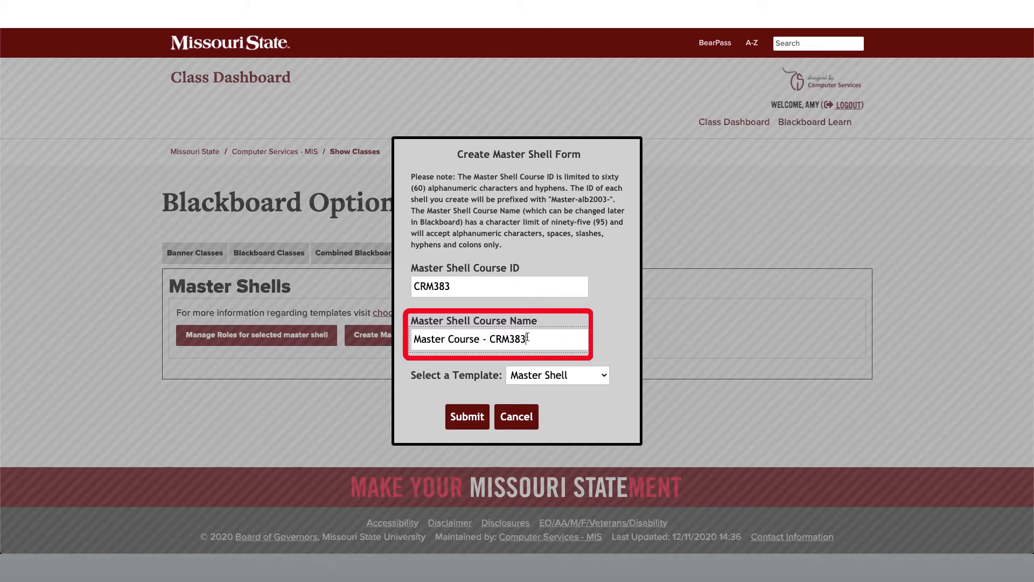
pyautogui.write(': Crimi')
pyautogui.press('BackSpace')
pyautogui.write('n')
pyautogui.press('BackSpace')
pyautogui.write('inal')
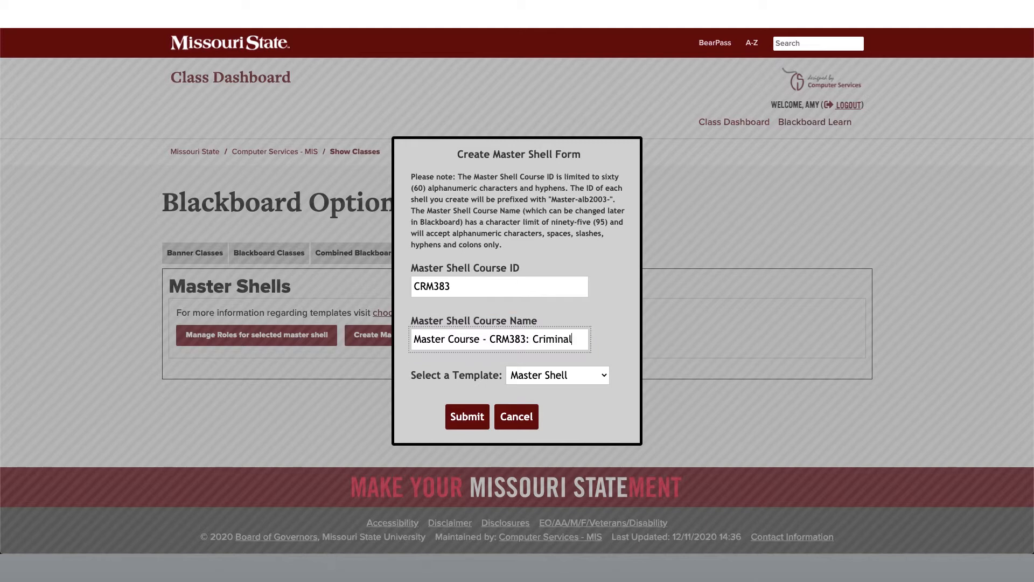
pyautogui.write(' Minds')
pyautogui.click(602, 375)
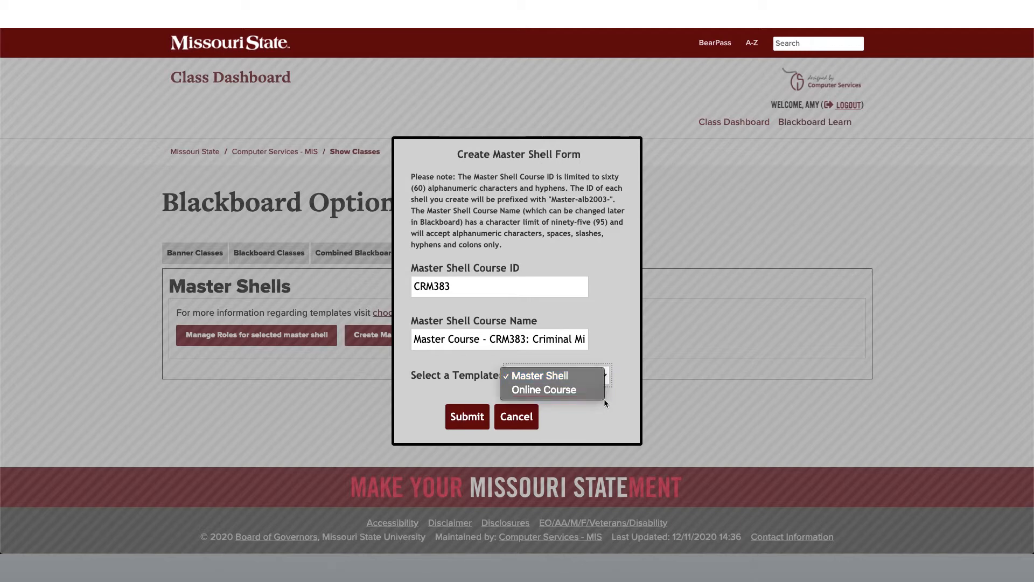
pyautogui.click(575, 427)
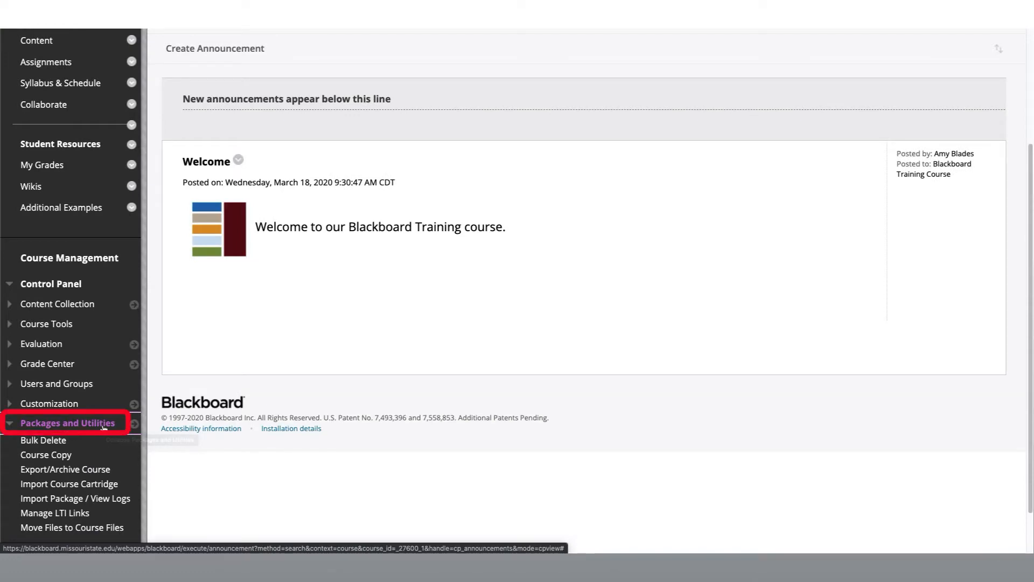
# - Open Course Copy for the Blackboard Training Course with copy type Copy Course Materials into a New Course and activate the Destination Course ID field
pyautogui.click(76, 457)
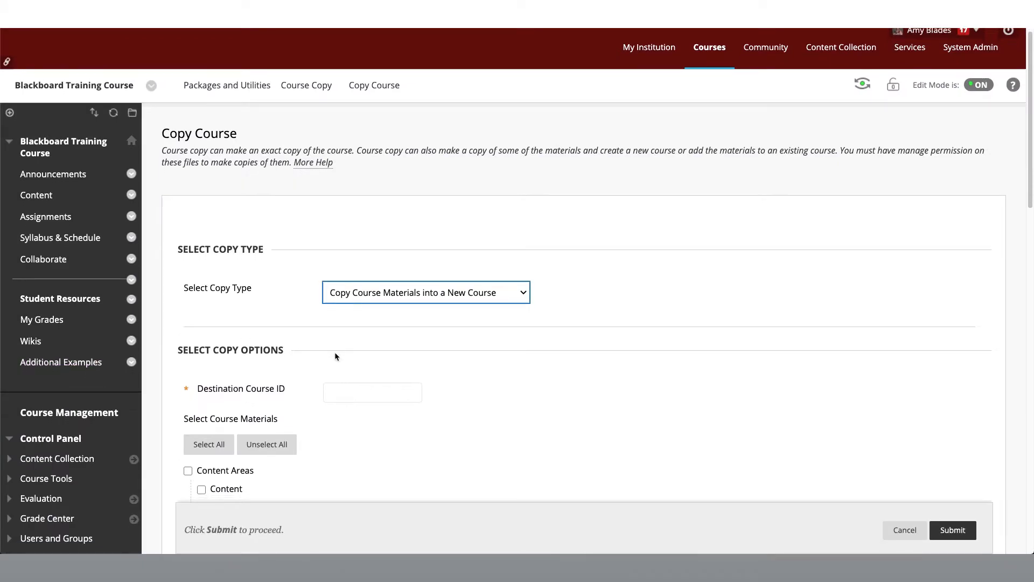
pyautogui.scroll(-1, 334, 351)
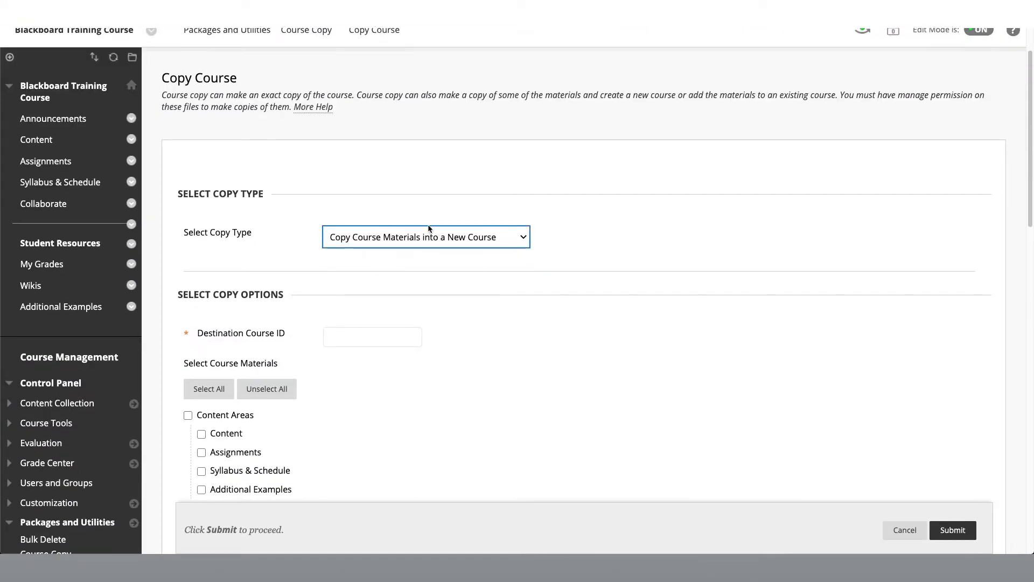
pyautogui.click(522, 239)
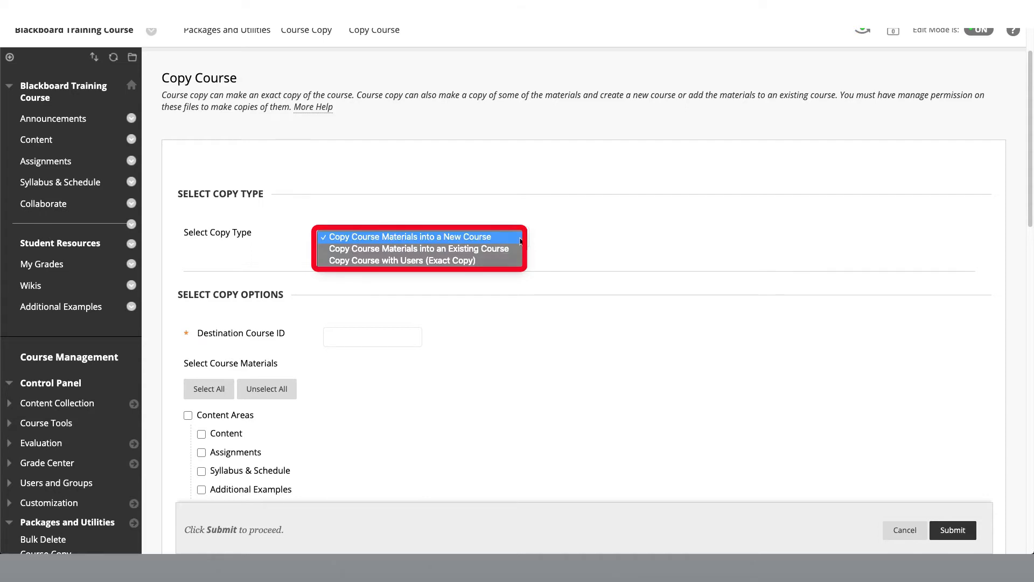
pyautogui.click(517, 237)
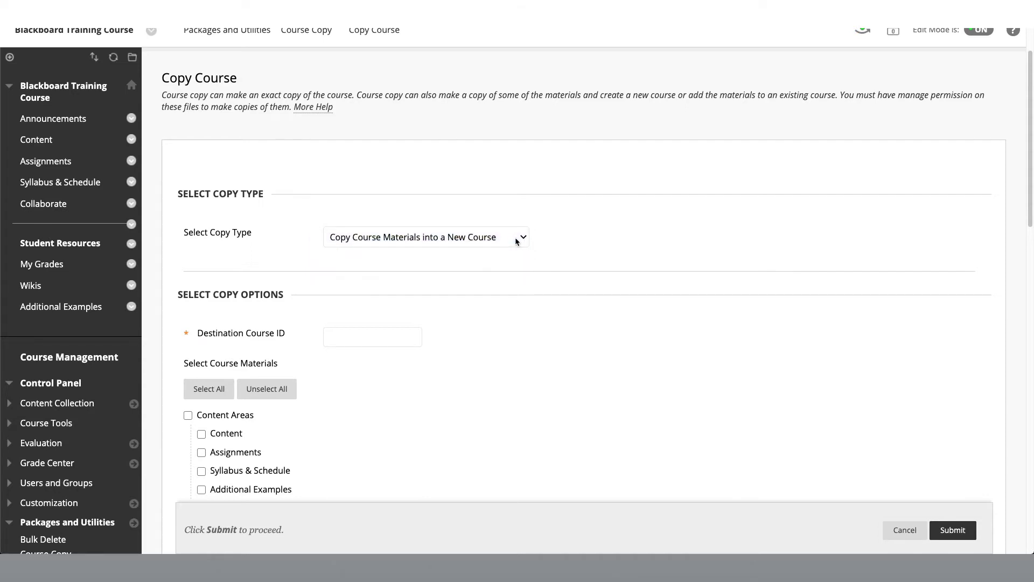
pyautogui.click(398, 340)
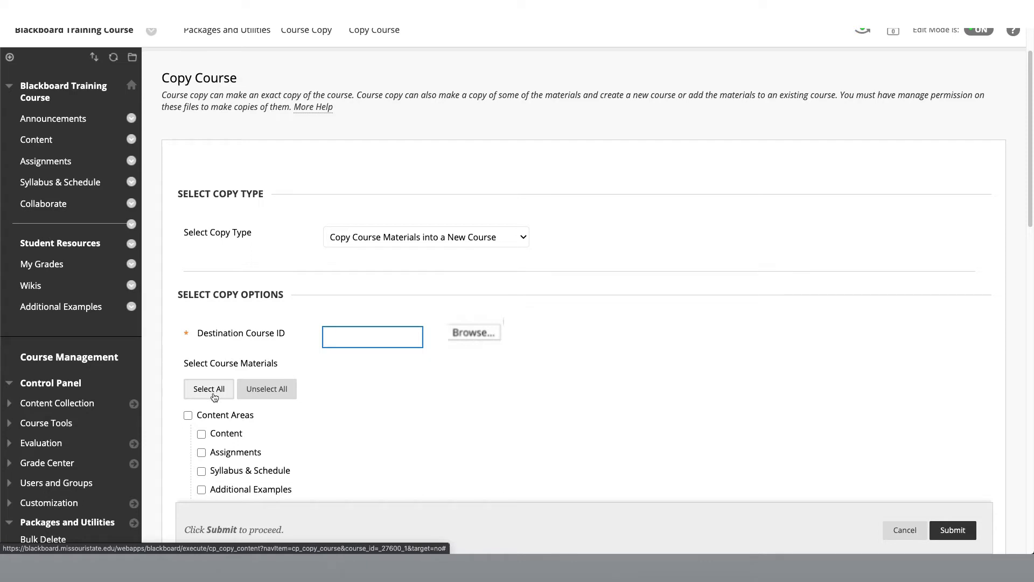
# - Select all course materials for the copy and review the complete list
pyautogui.click(214, 396)
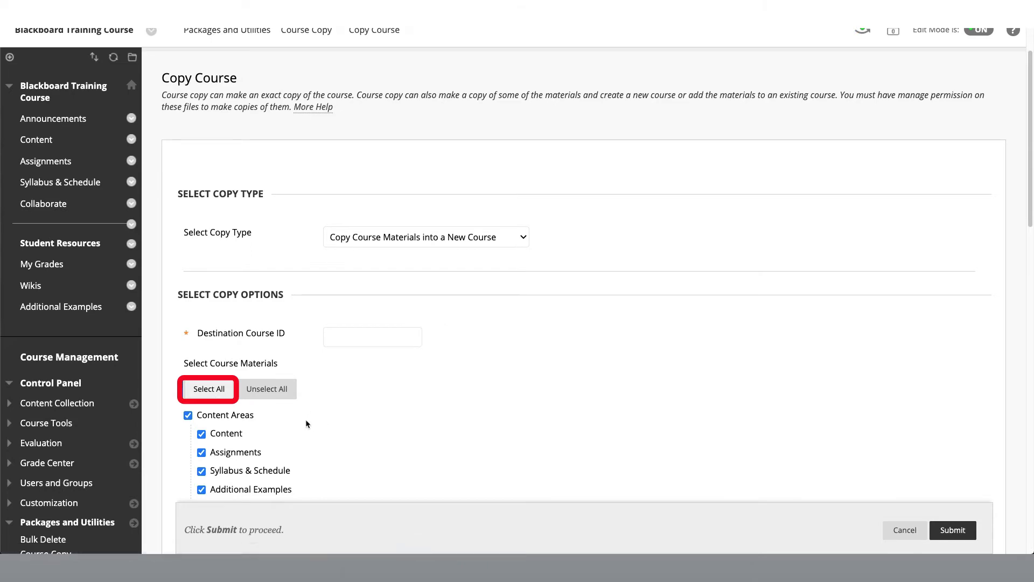
pyautogui.scroll(-2, 306, 419)
pyautogui.scroll(-3, 307, 424)
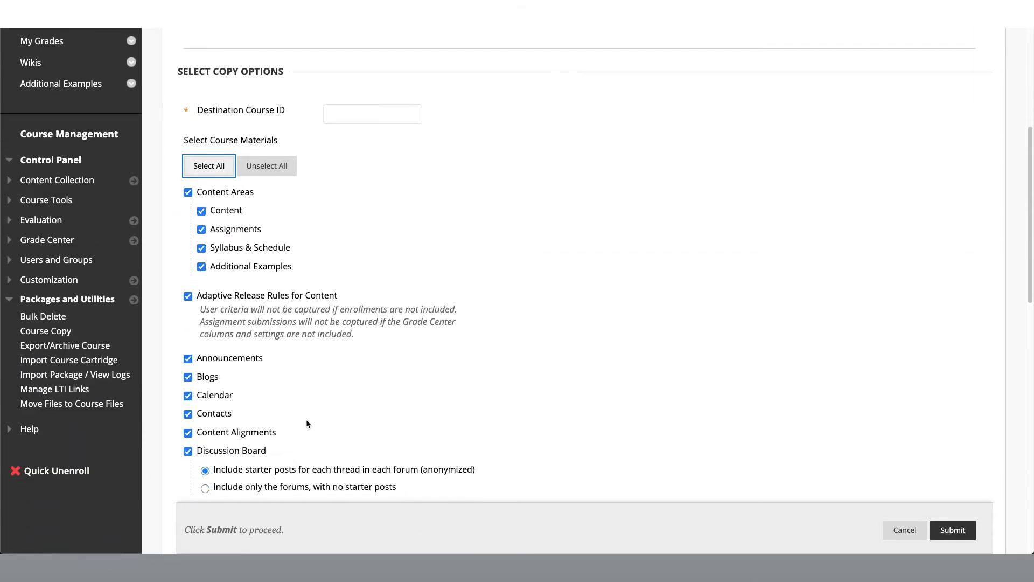
pyautogui.scroll(-4, 308, 423)
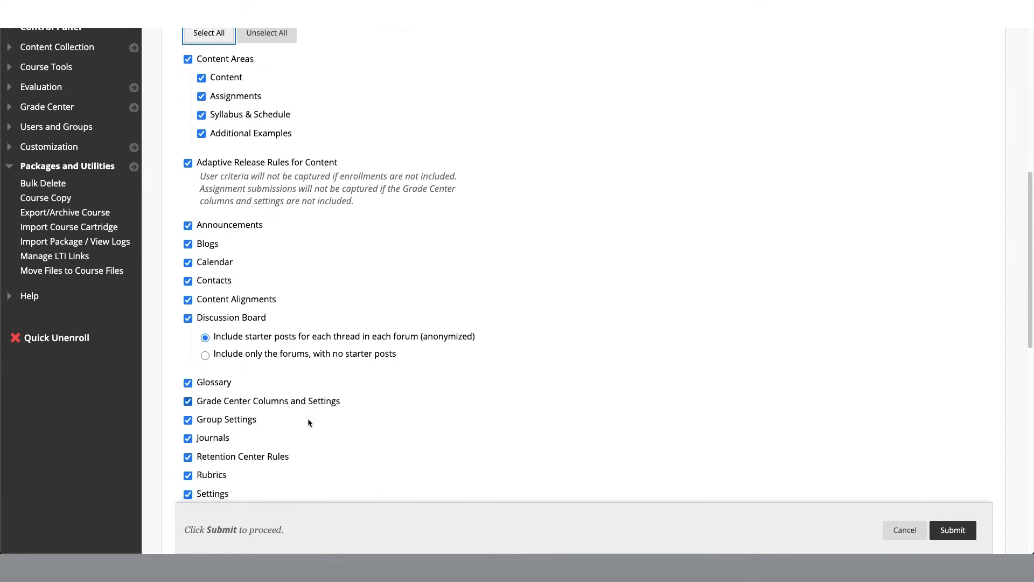
pyautogui.scroll(-2, 309, 422)
pyautogui.scroll(-10, 309, 422)
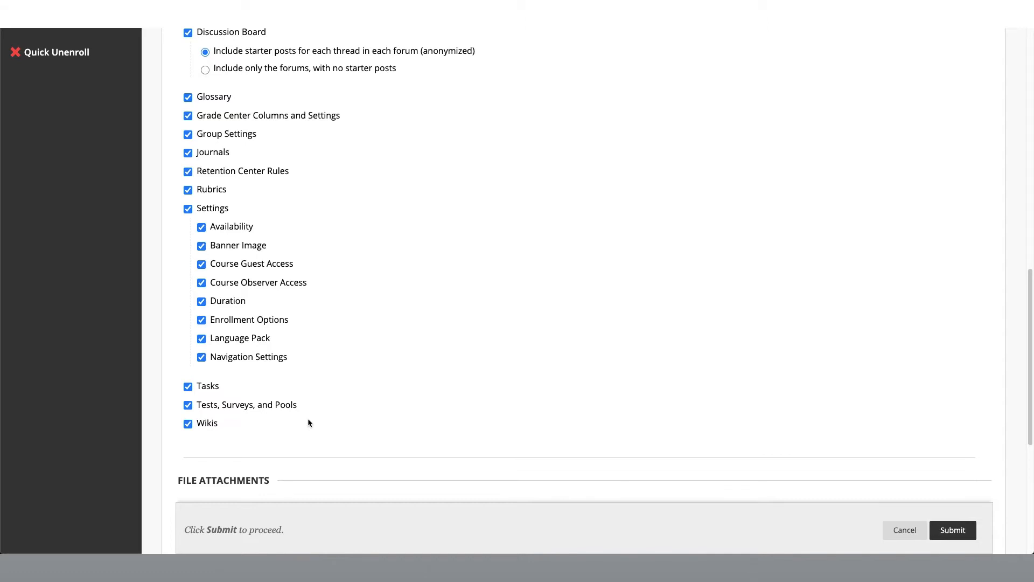
# - Set course files to copy links and copies of the content including the entire course home folder, and calculate the package size
pyautogui.scroll(-3, 310, 422)
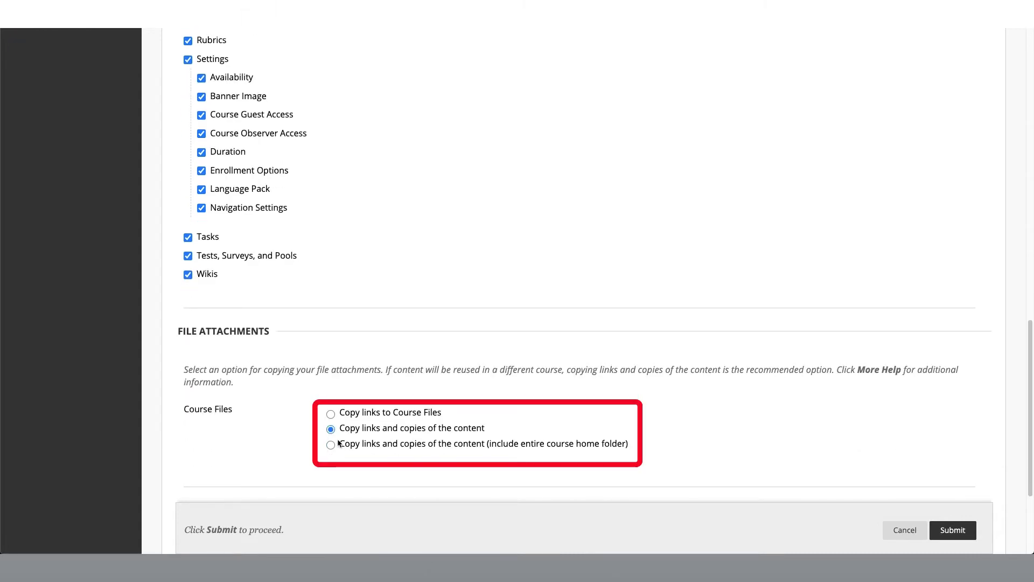
pyautogui.click(331, 445)
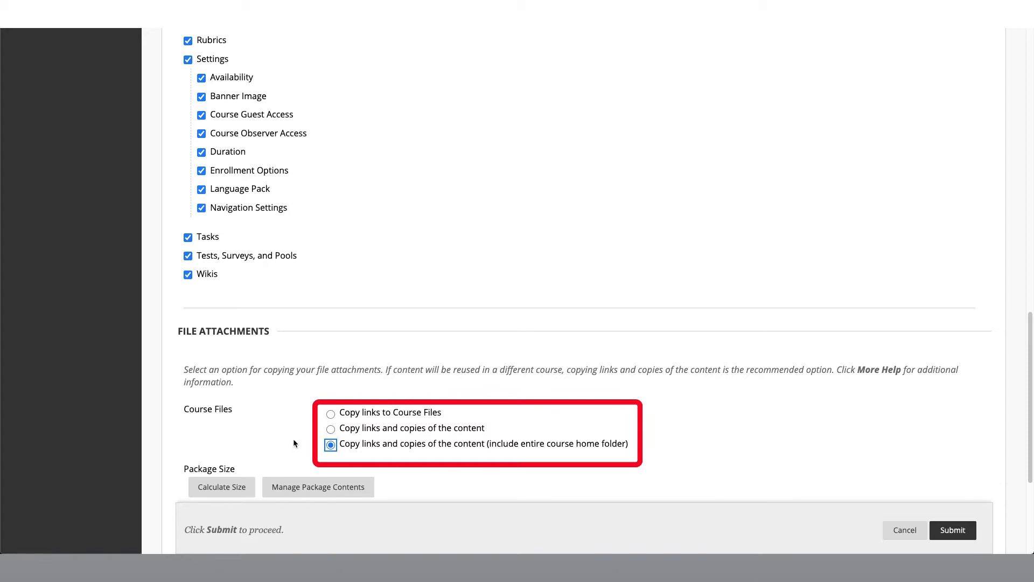
pyautogui.scroll(-1, 293, 440)
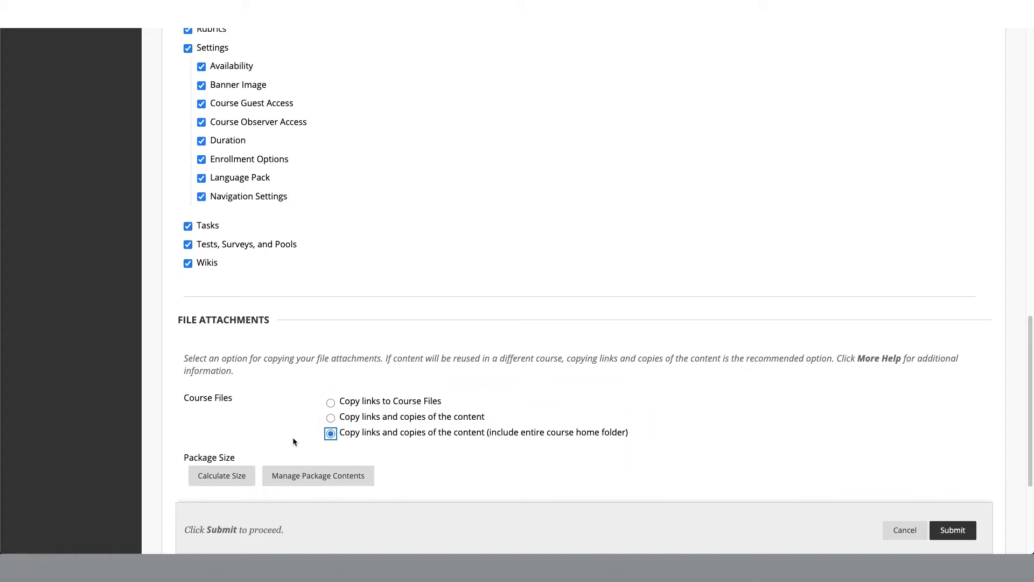
pyautogui.scroll(-1, 292, 439)
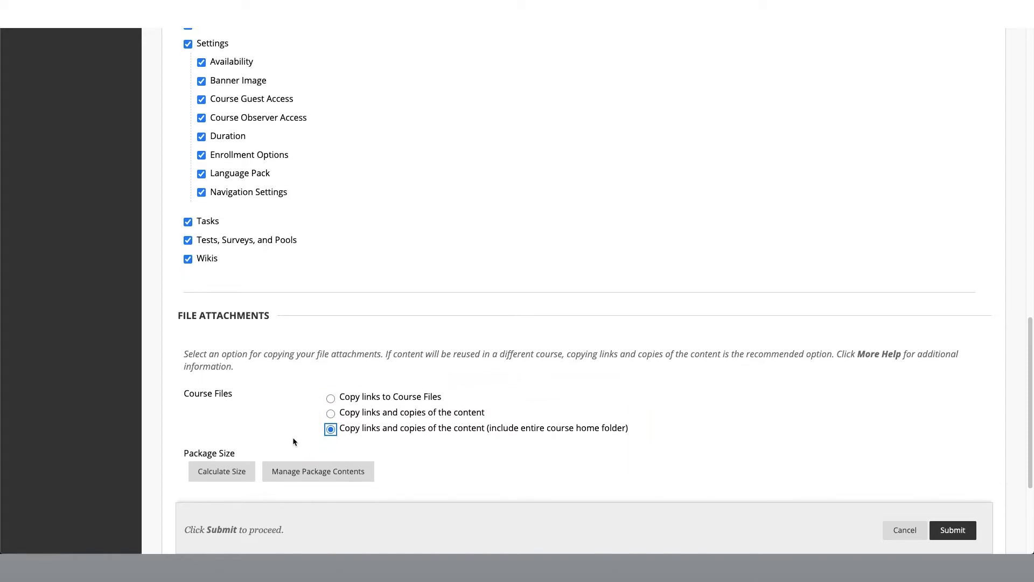
pyautogui.scroll(-1, 293, 438)
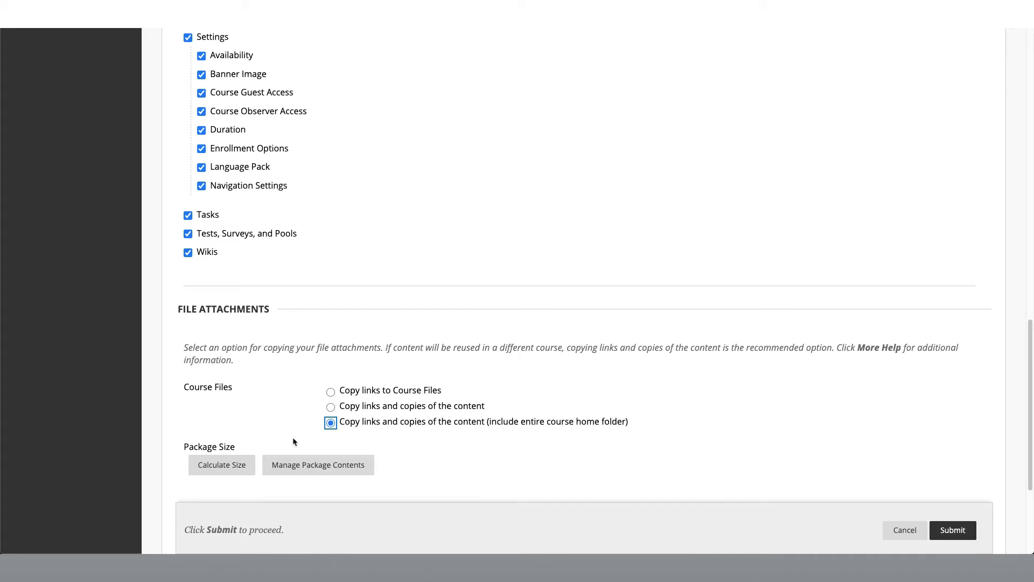
pyautogui.click(221, 464)
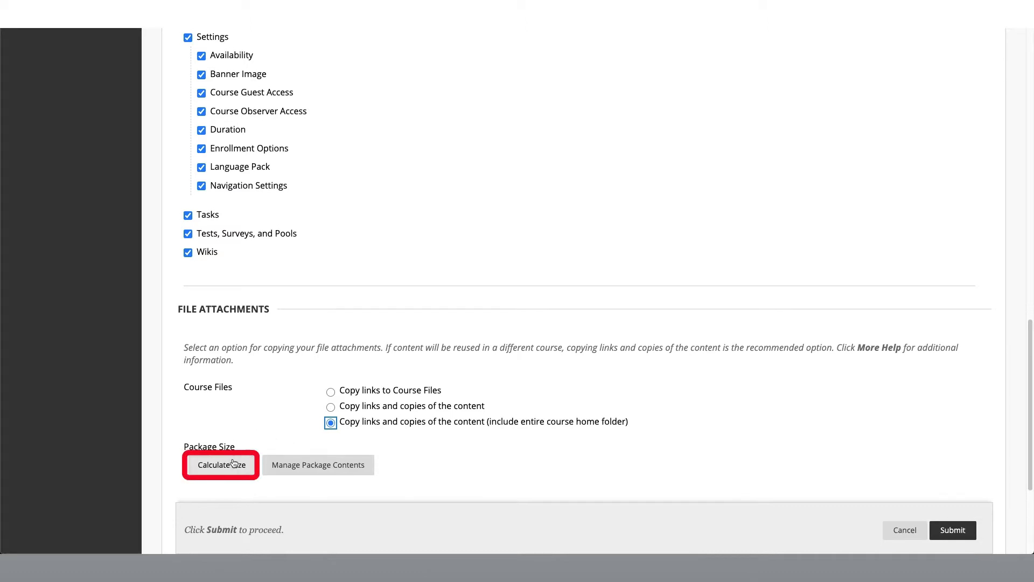
pyautogui.scroll(-2, 227, 455)
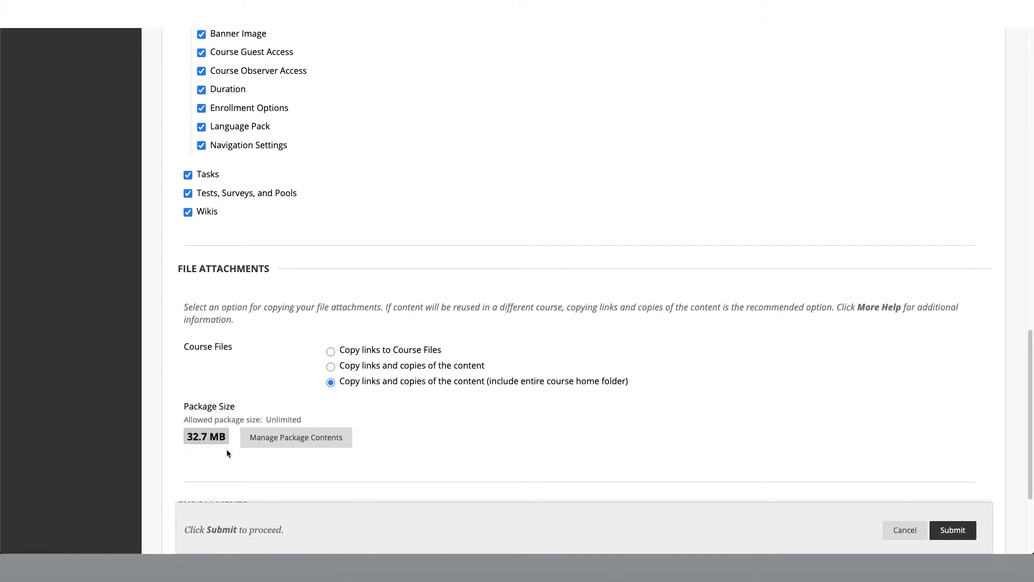
pyautogui.scroll(-5, 227, 448)
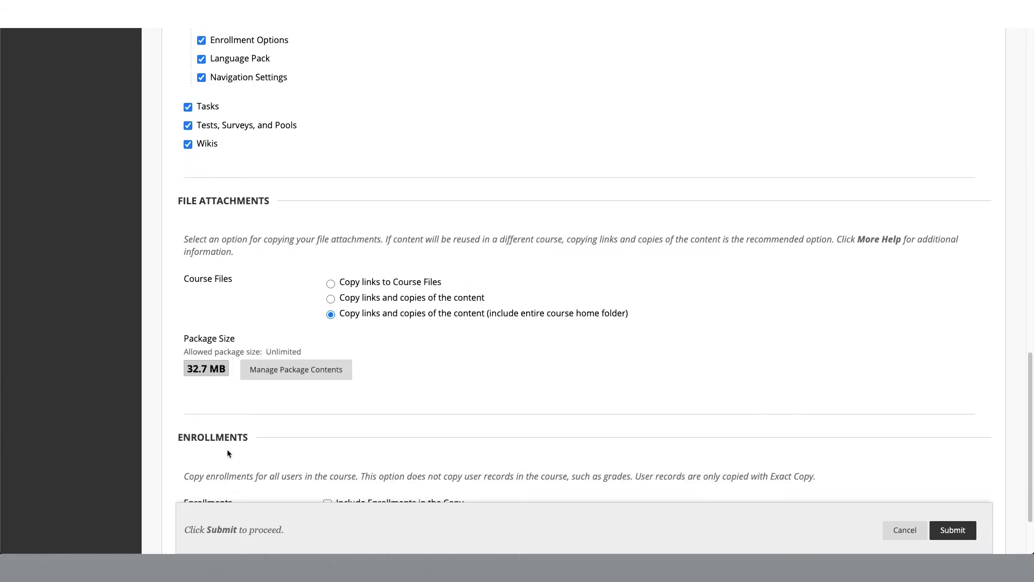
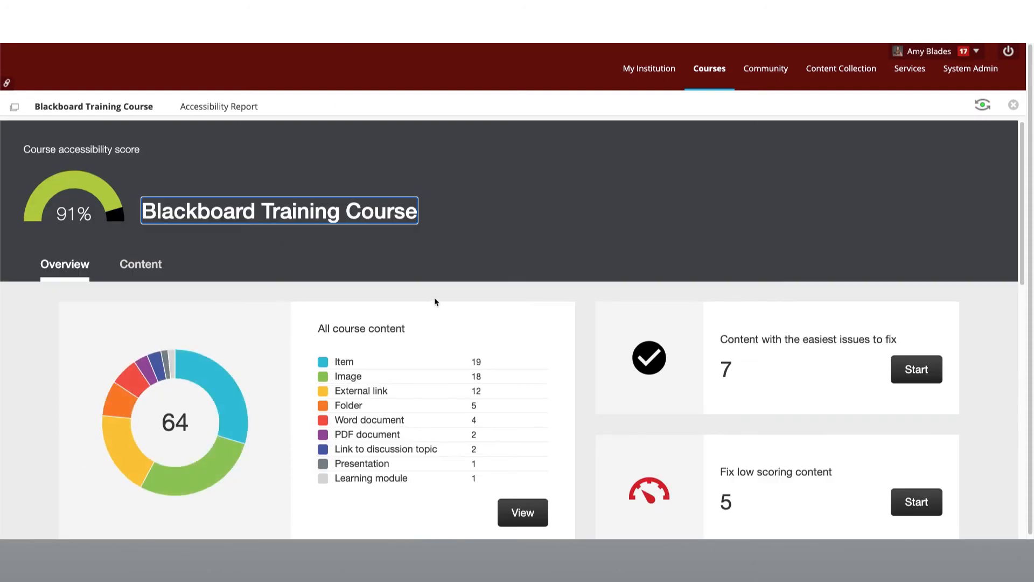
# - Examine the Blackboard Training Course accessibility report, covering the overview, the remaining issues and the list of content by score
pyautogui.click(425, 280)
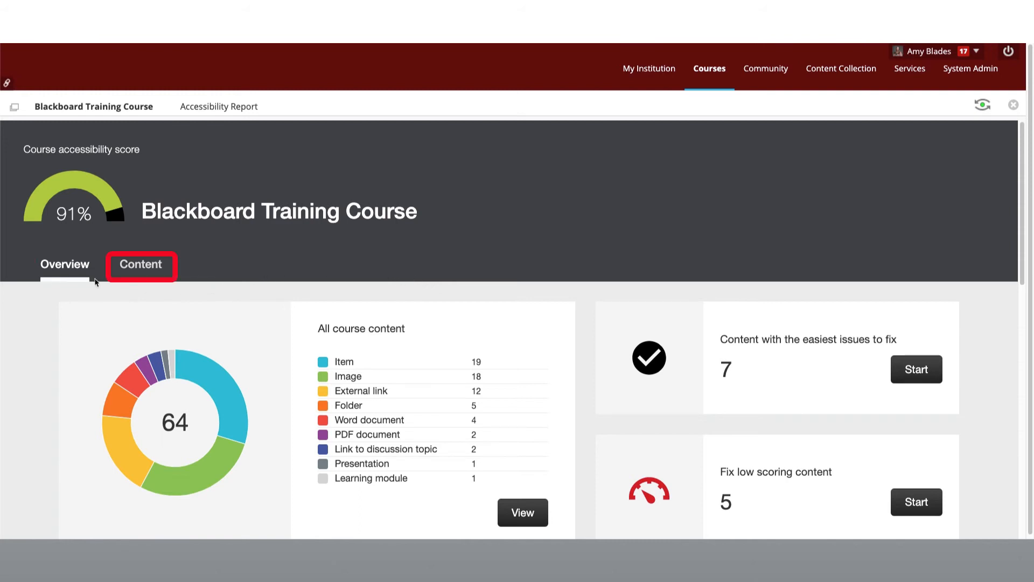
pyautogui.click(159, 271)
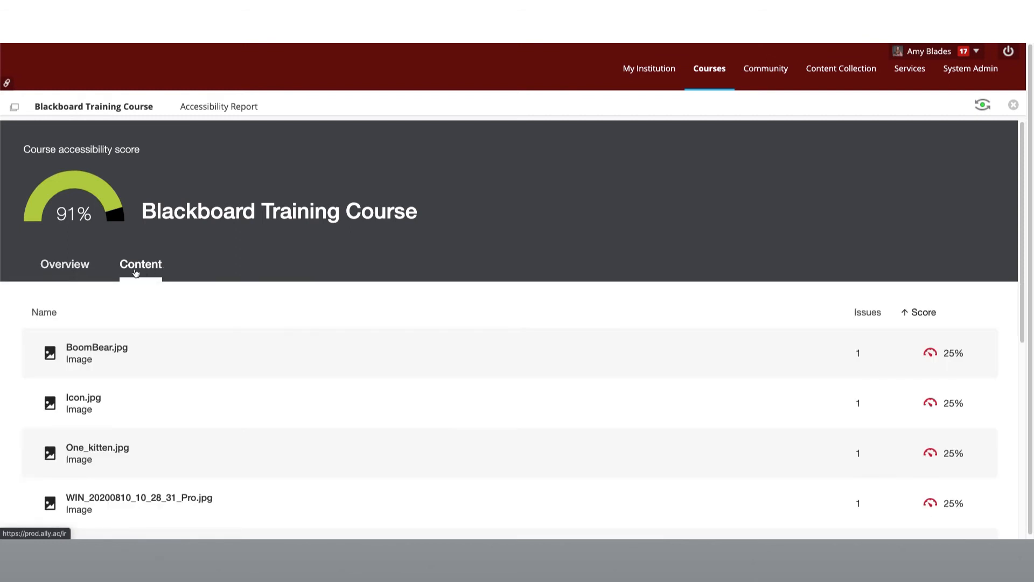
pyautogui.click(88, 272)
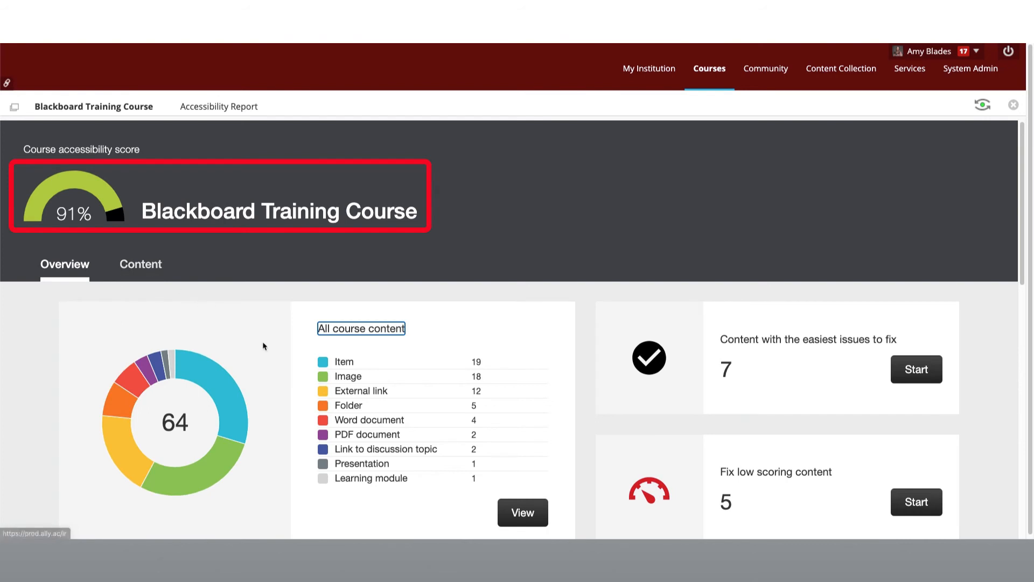
pyautogui.scroll(-3, 264, 345)
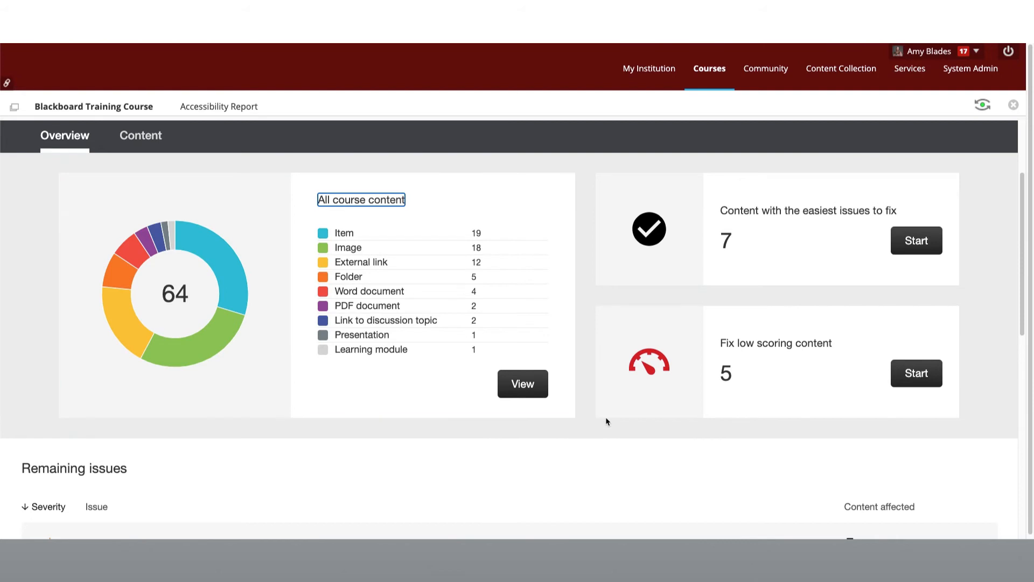
pyautogui.scroll(-5, 607, 421)
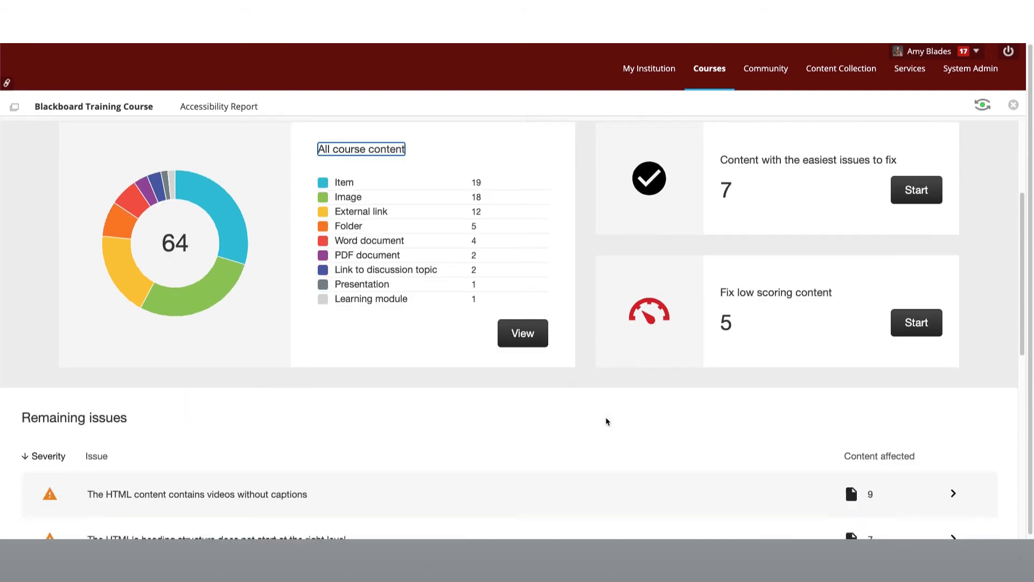
pyautogui.scroll(-1, 607, 421)
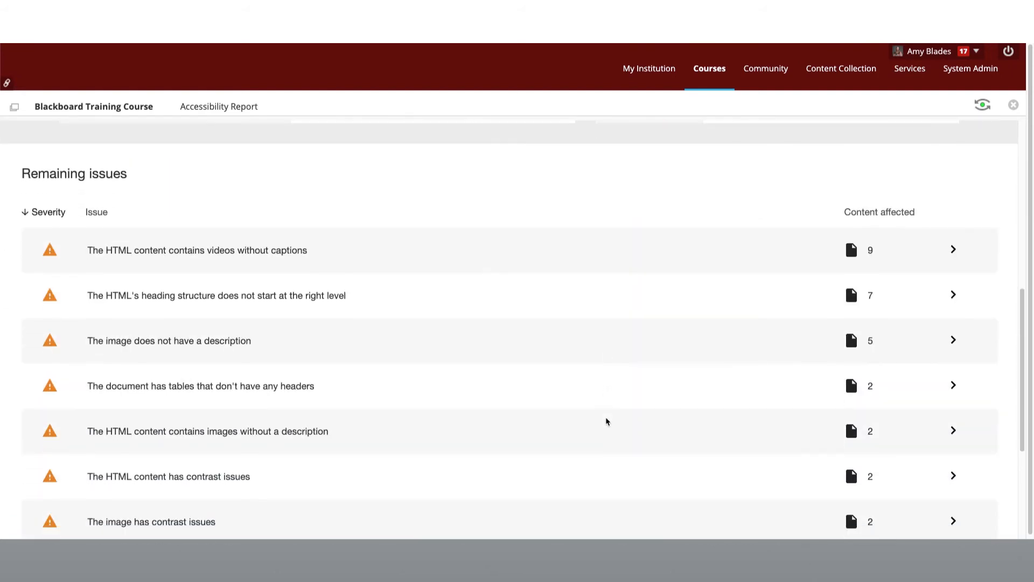
pyautogui.scroll(6, 607, 421)
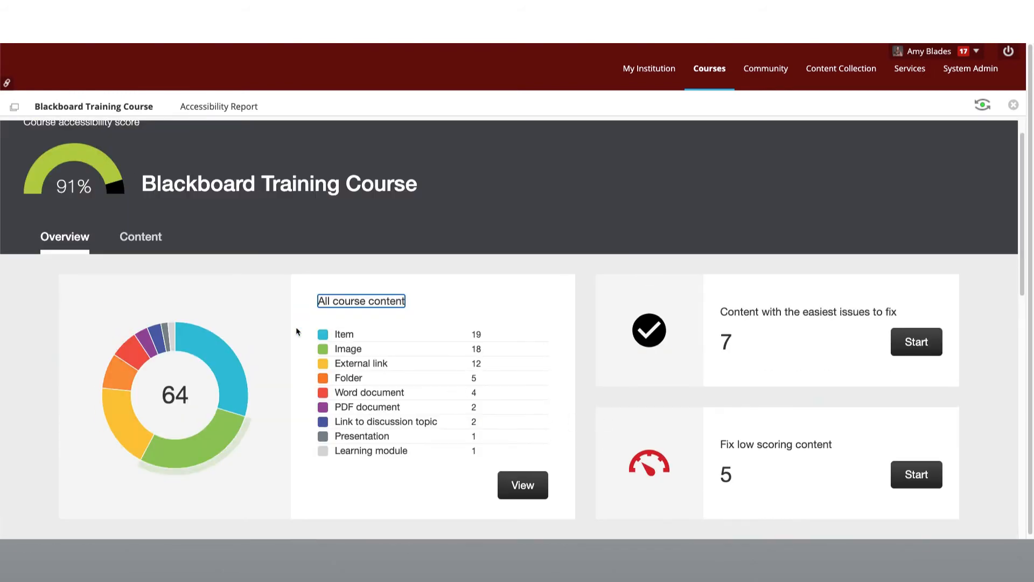
pyautogui.click(143, 237)
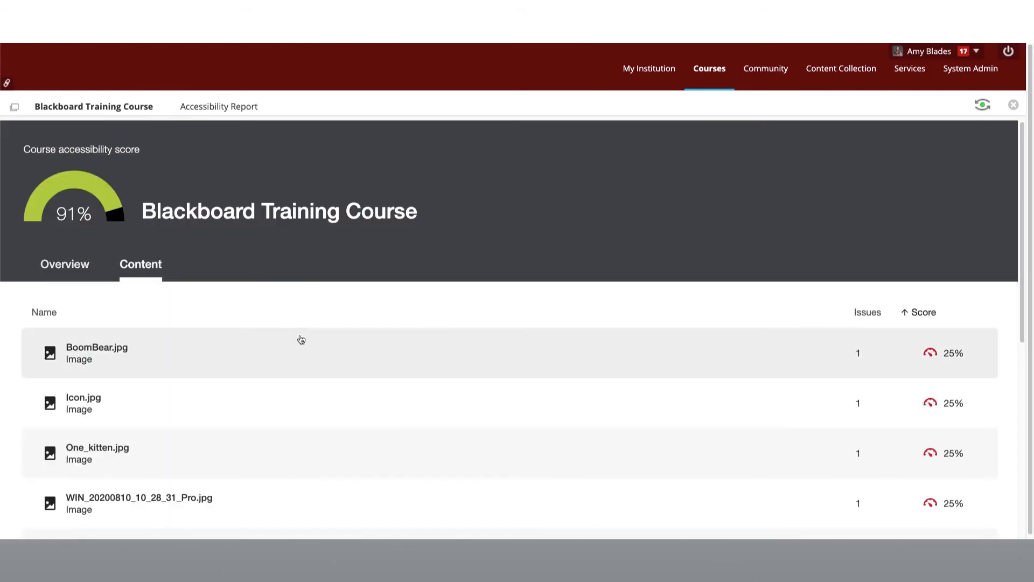
pyautogui.scroll(-3, 308, 351)
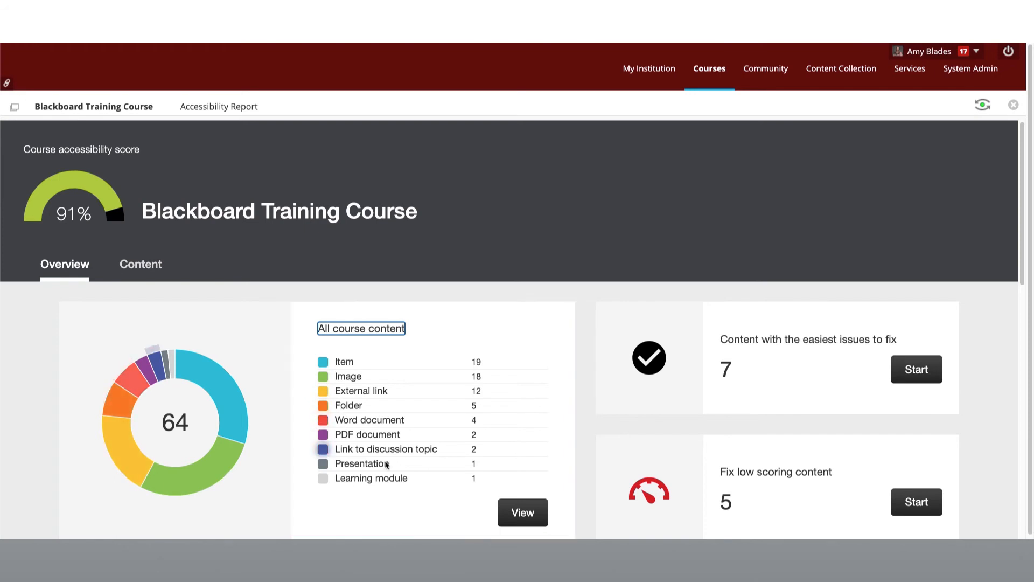
# - Start fixing the low scoring content, mark the image Icon.jpg as decorative and close its feedback
pyautogui.scroll(-1, 576, 458)
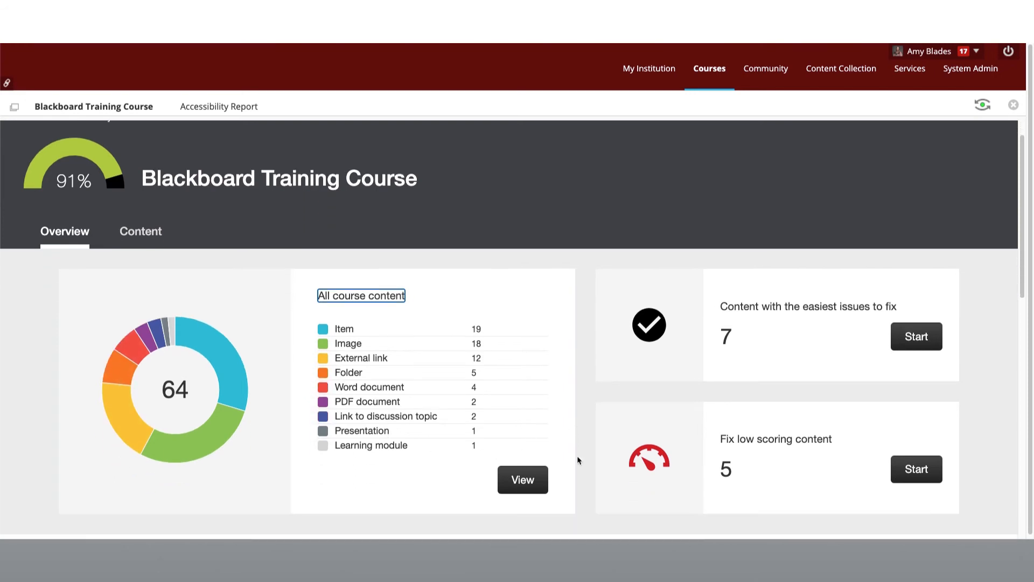
pyautogui.click(916, 468)
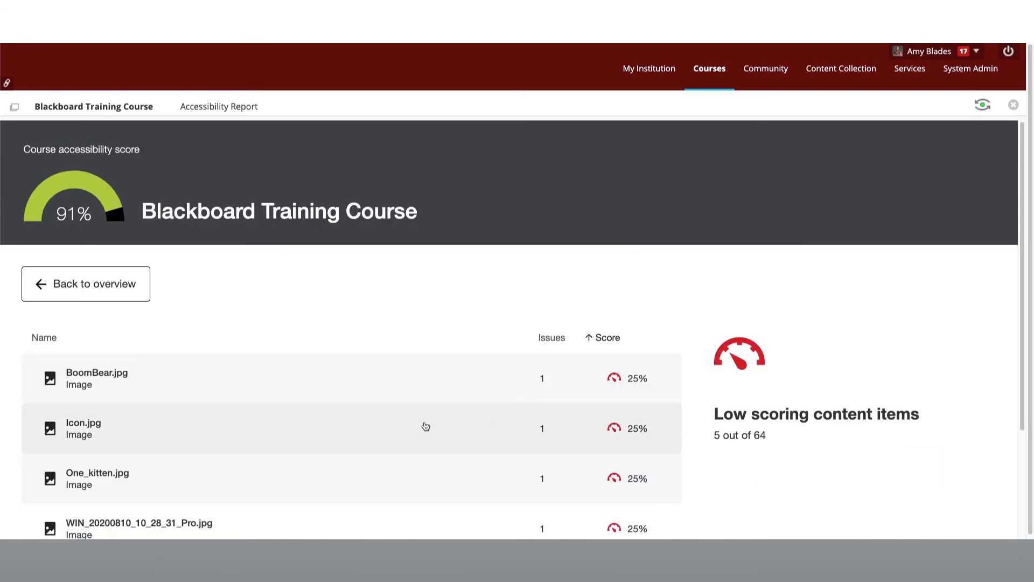
pyautogui.scroll(-1, 424, 426)
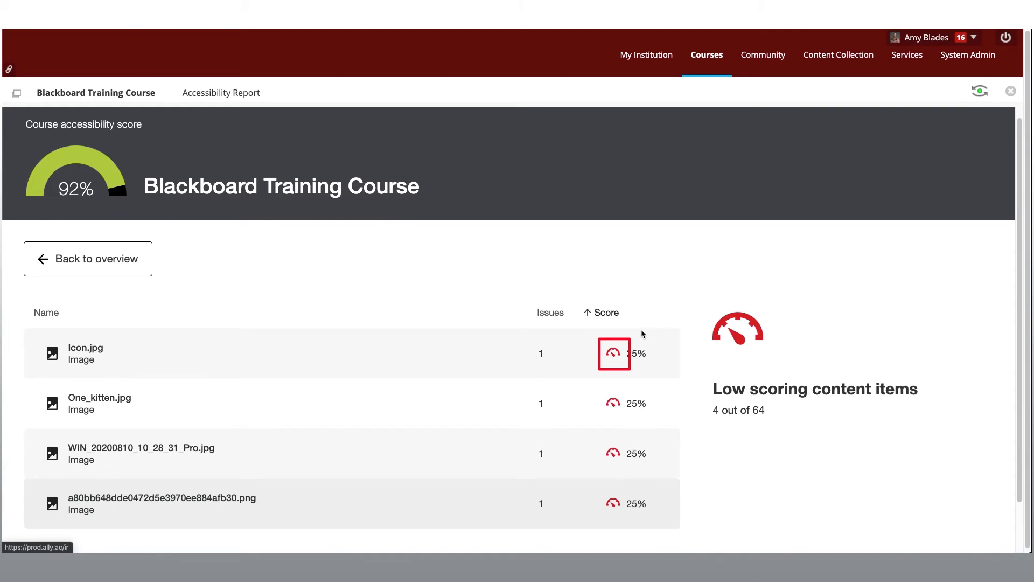
pyautogui.click(614, 354)
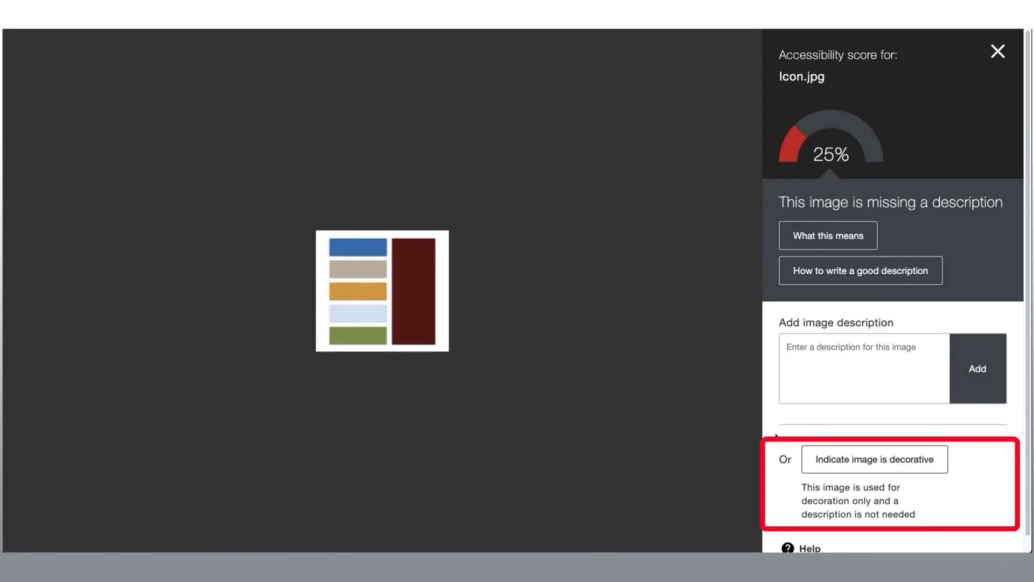
pyautogui.click(850, 465)
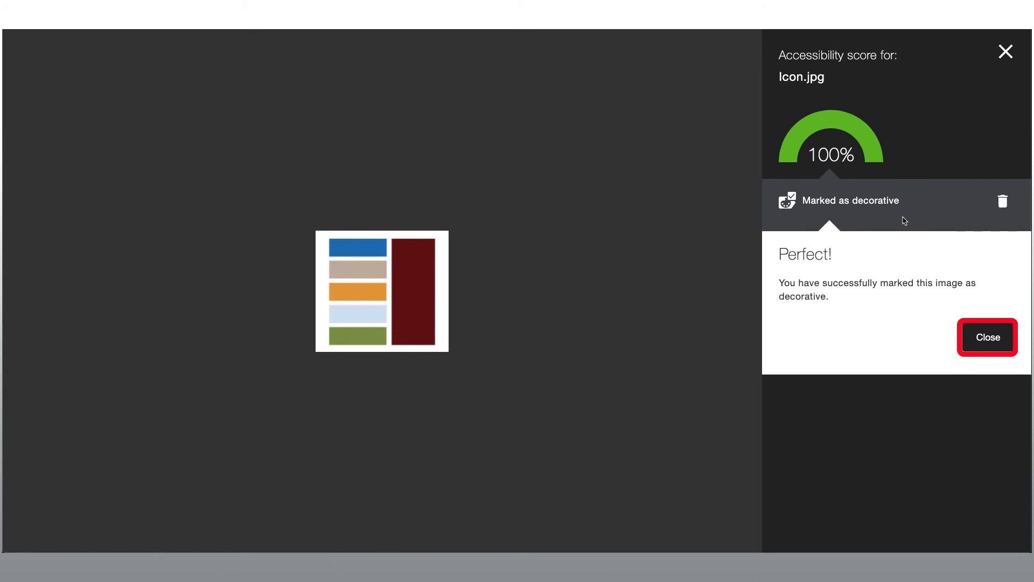
pyautogui.click(988, 339)
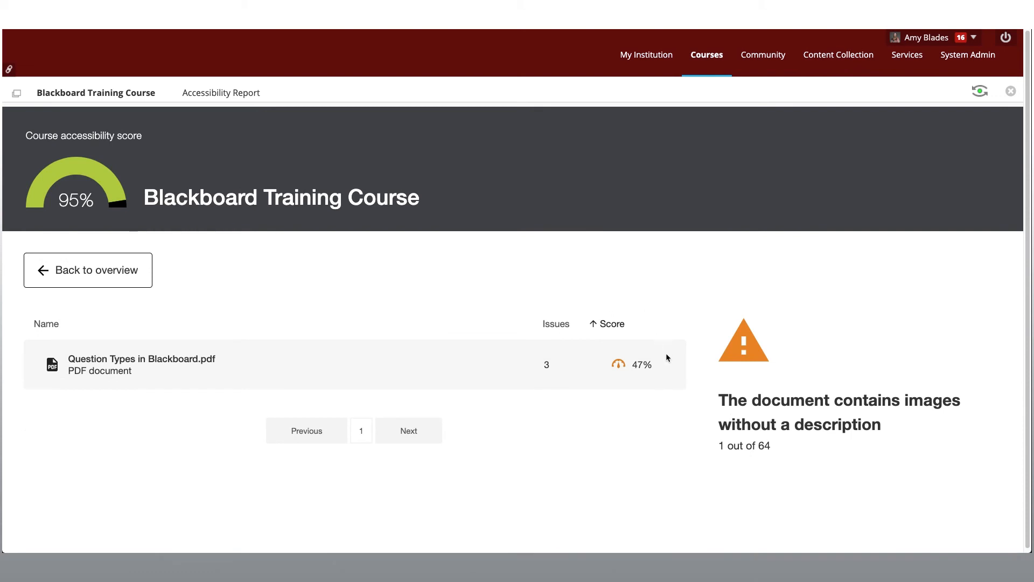
# - Open the accessibility feedback for Question Types in Blackboard.pdf, read what the missing image description issue means, and close it
pyautogui.click(618, 367)
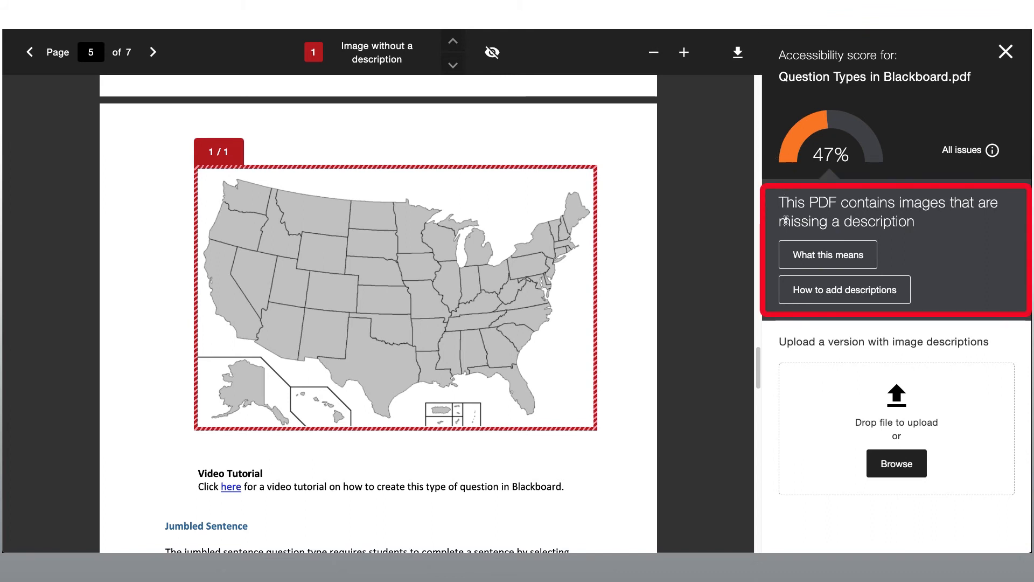
pyautogui.click(807, 257)
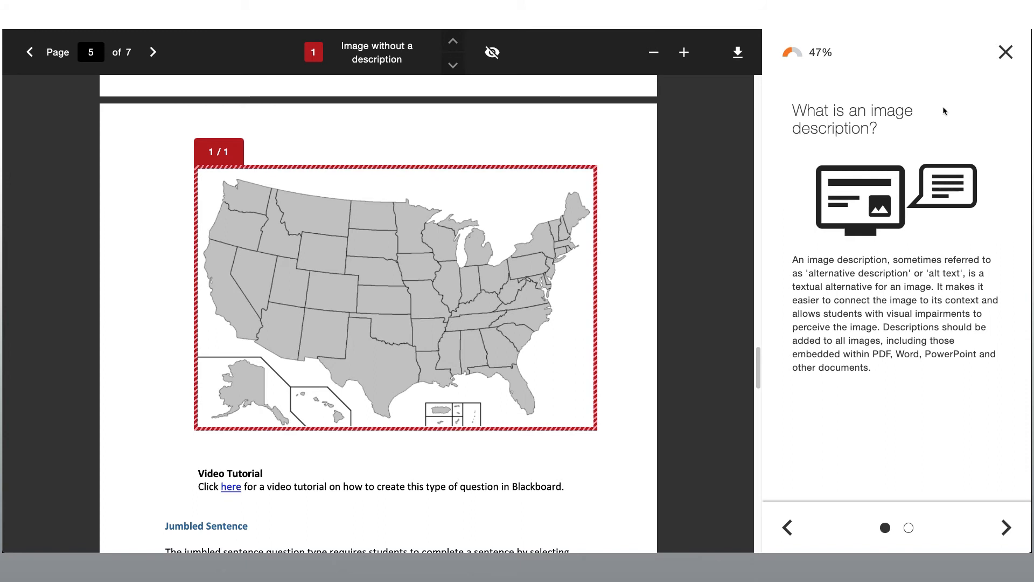
pyautogui.click(1005, 53)
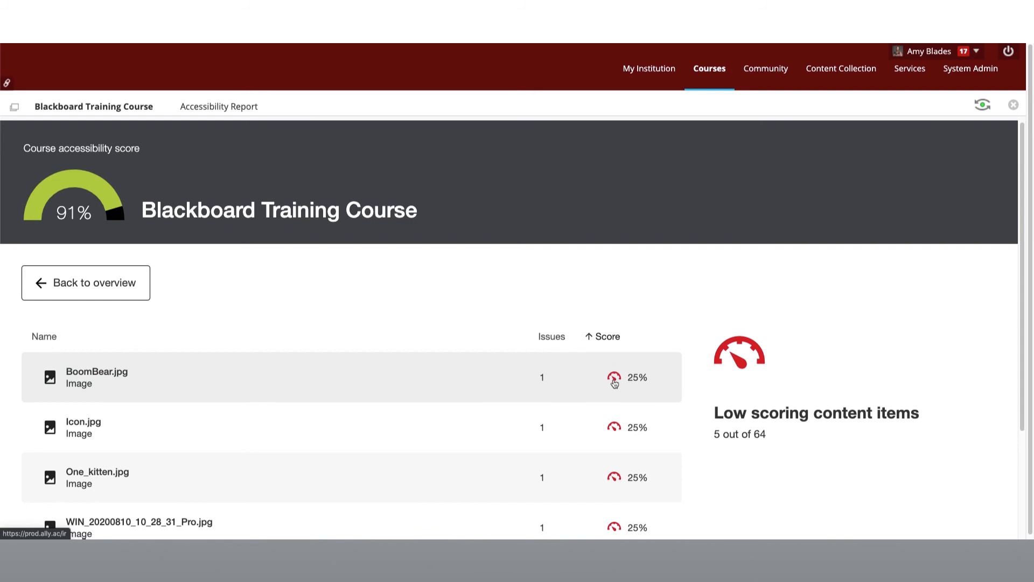
# - Return to the accessibility report overview and review the content breakdown, the fix categories and the remaining issues by severity
pyautogui.click(40, 284)
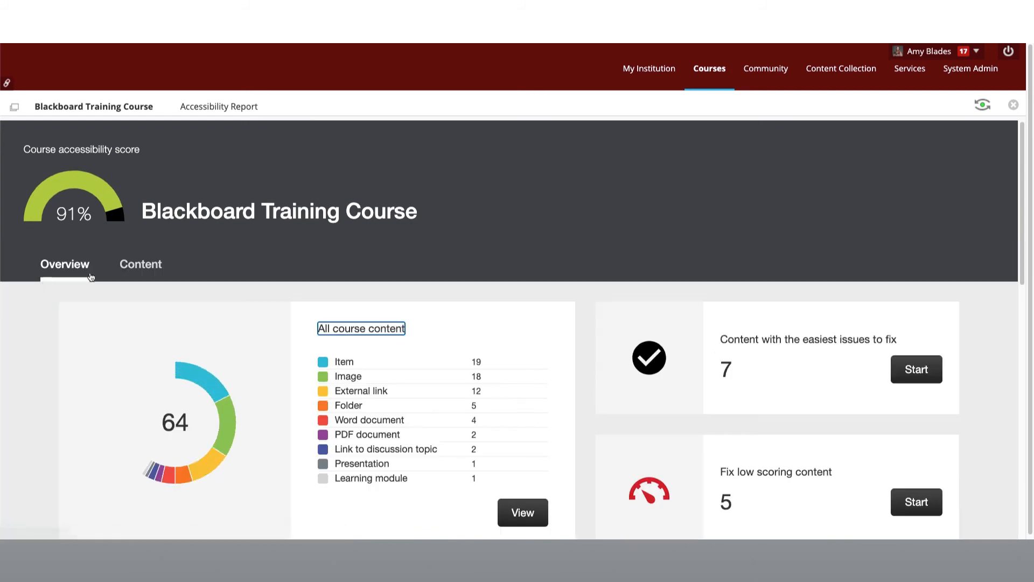
pyautogui.scroll(-1, 762, 461)
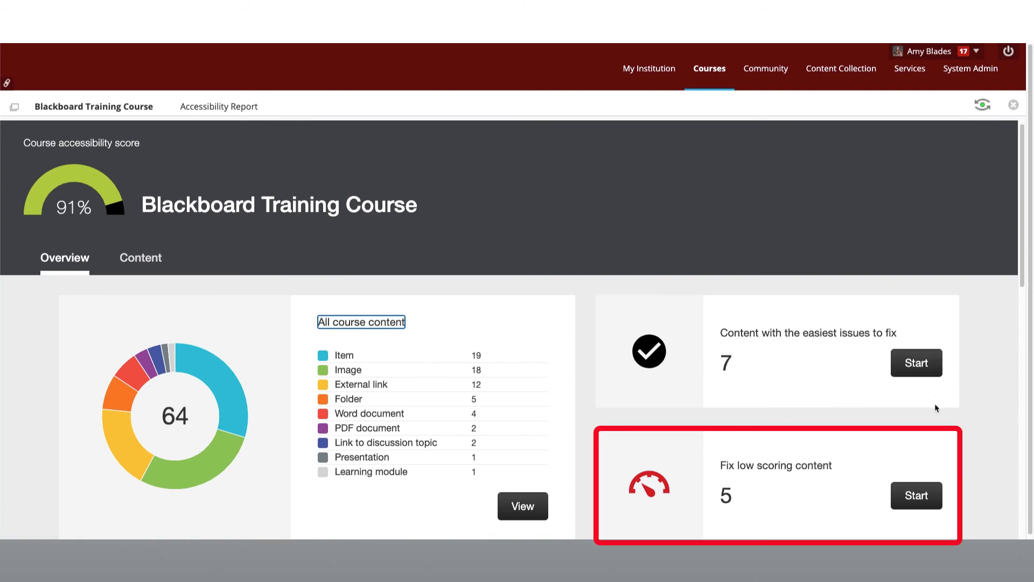
pyautogui.scroll(-1, 936, 408)
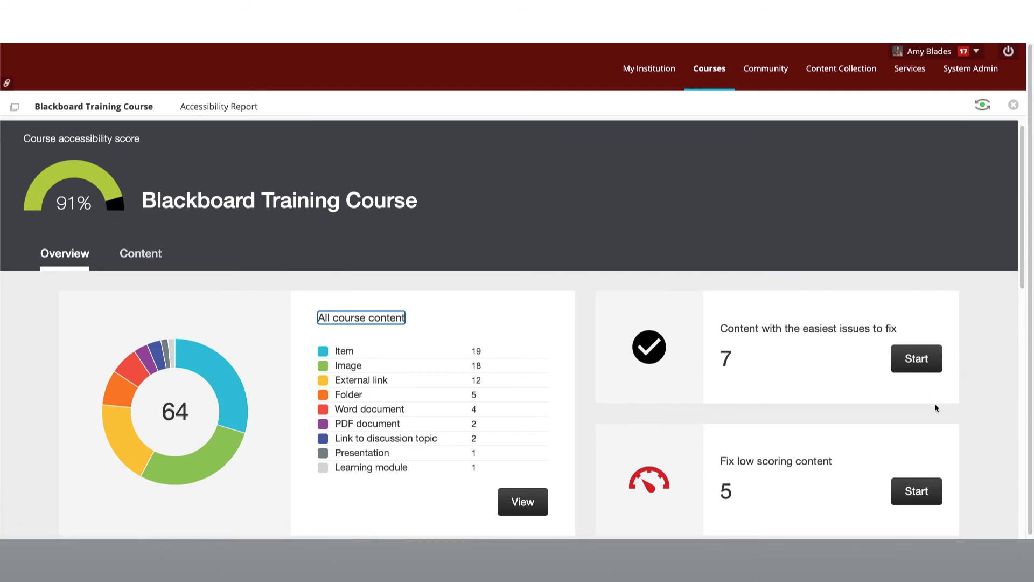
pyautogui.scroll(-3, 936, 408)
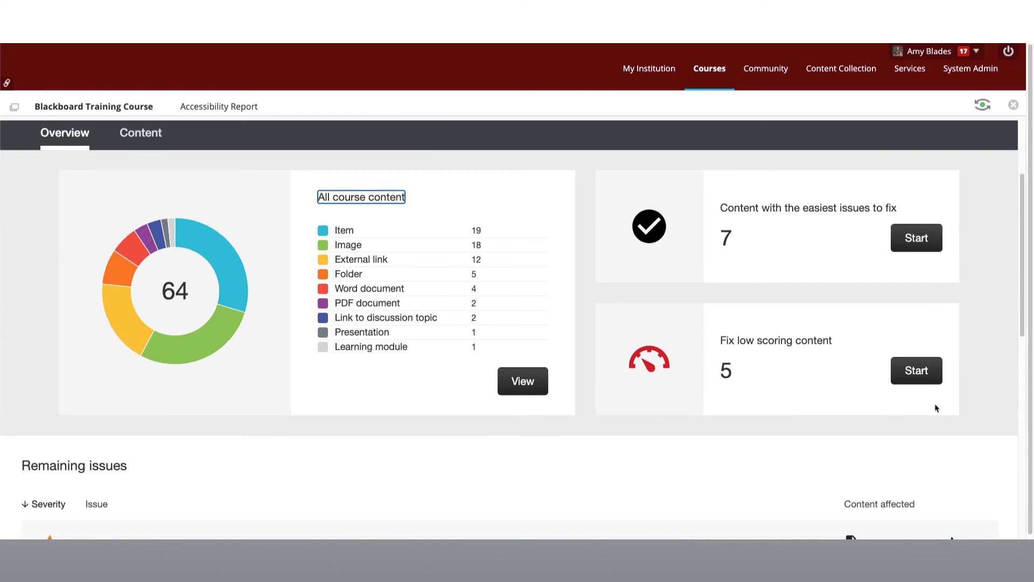
pyautogui.scroll(-2, 936, 408)
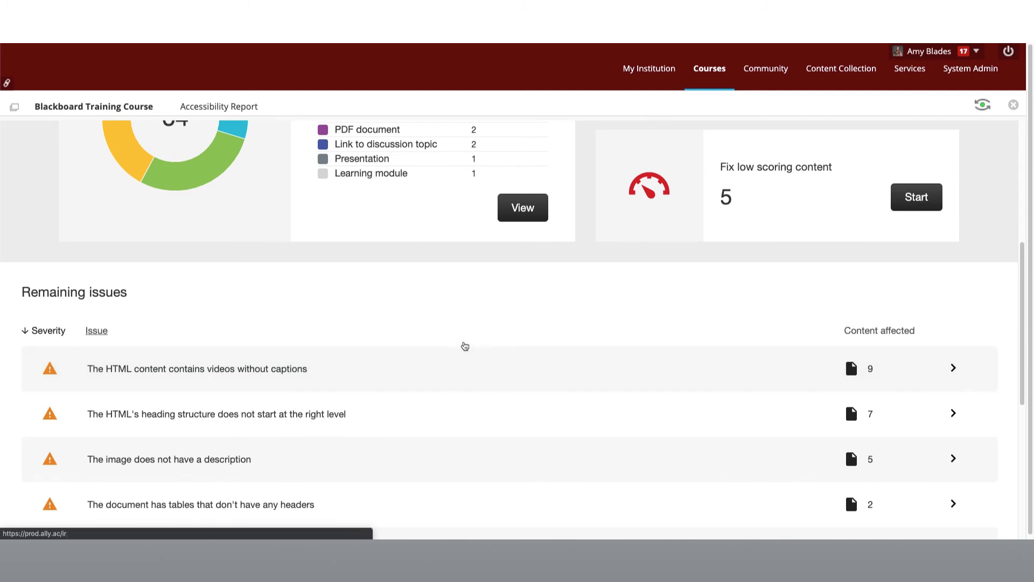
pyautogui.scroll(1, 463, 342)
pyautogui.scroll(3, 465, 342)
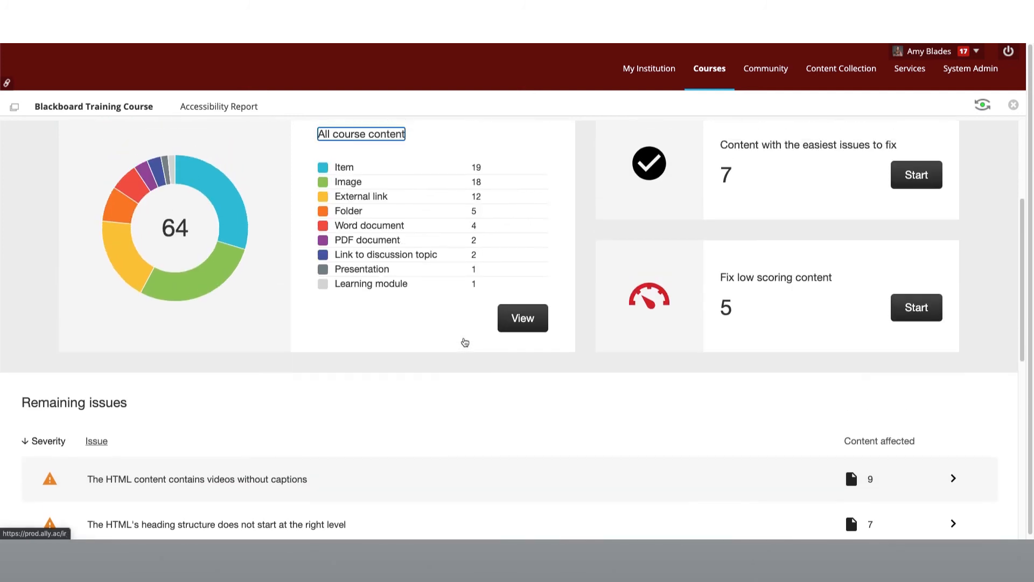
pyautogui.scroll(1, 465, 342)
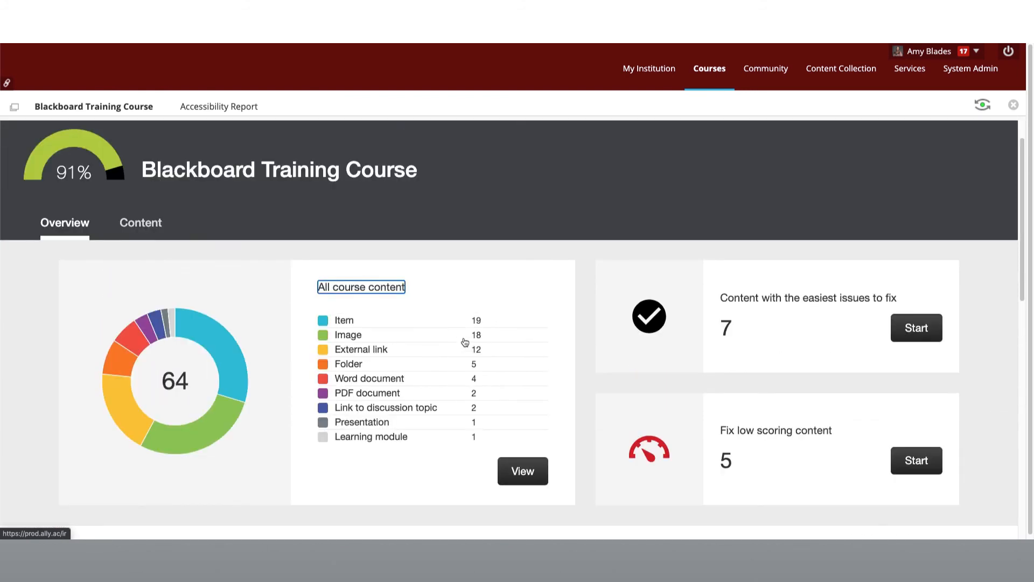